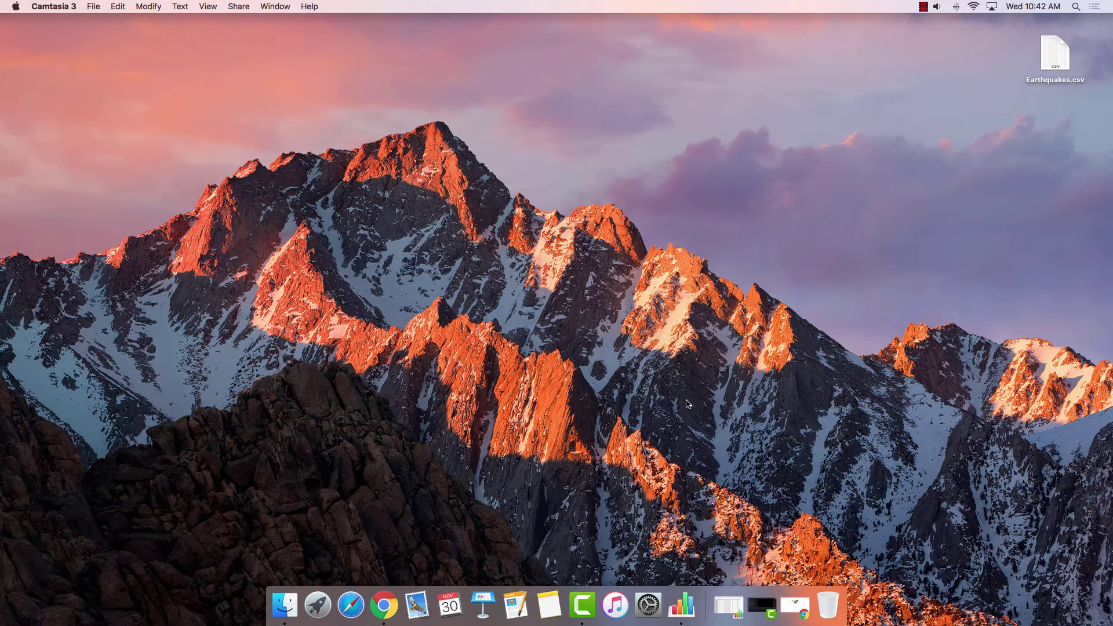
Open Google Drive in Chrome and create a new Google My Maps map from it.
{"action": "left_click", "coordinate": [384, 605]}
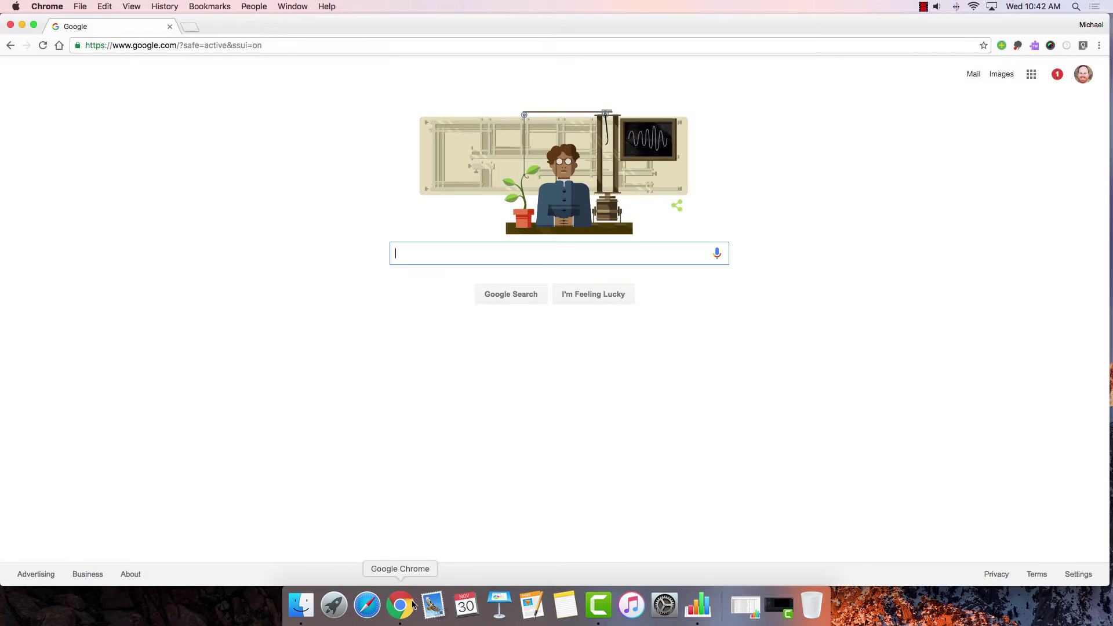
{"action": "left_click", "coordinate": [1030, 74]}
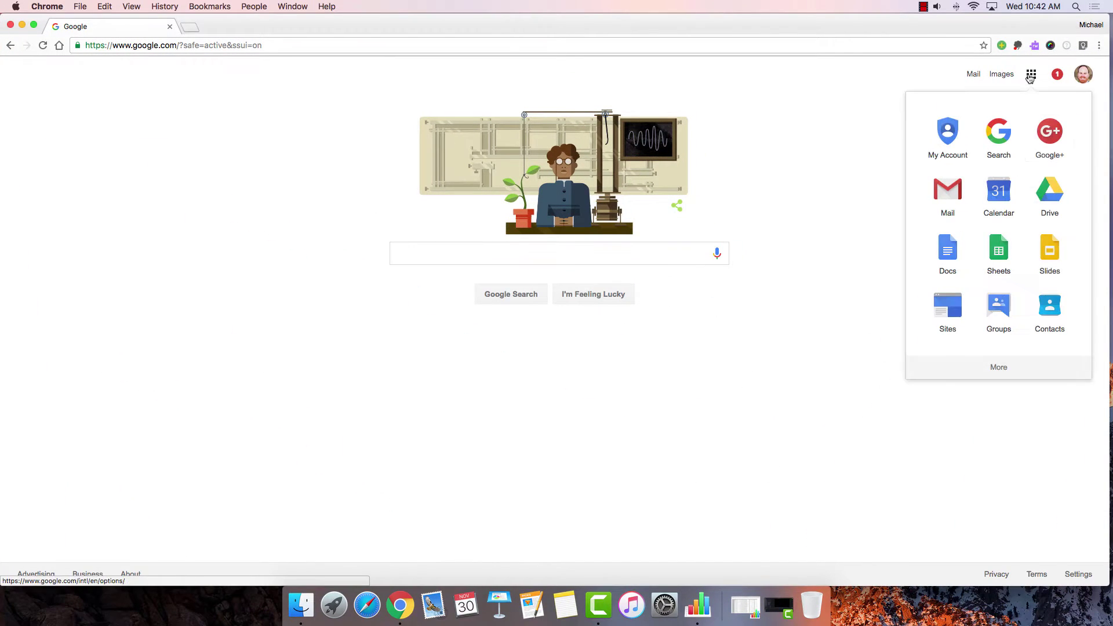
{"action": "left_click", "coordinate": [1052, 207]}
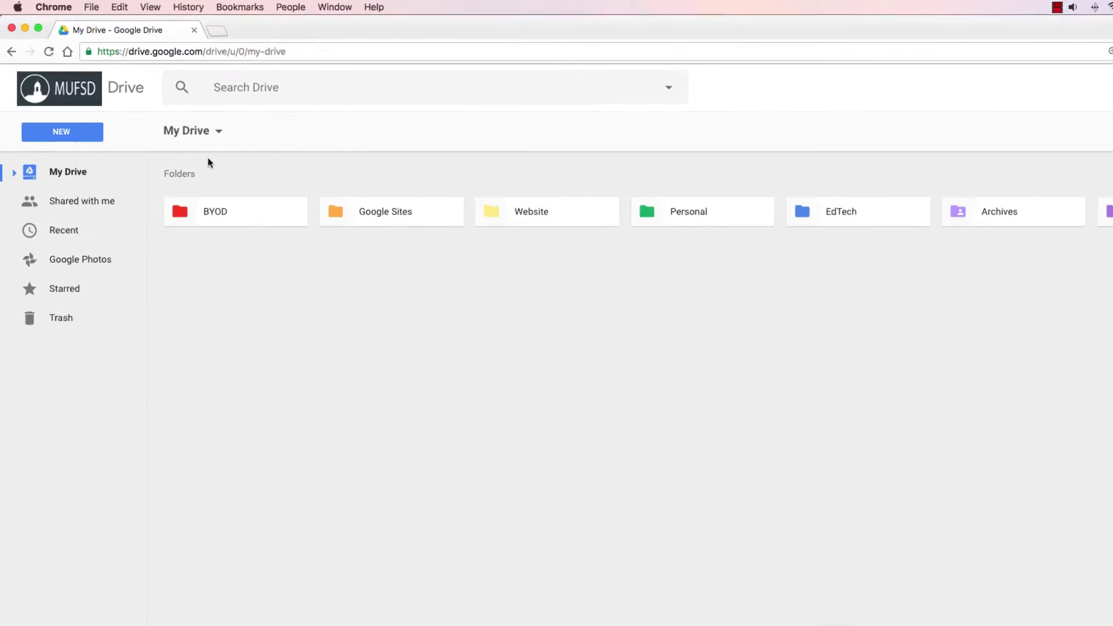
{"action": "left_click", "coordinate": [74, 118]}
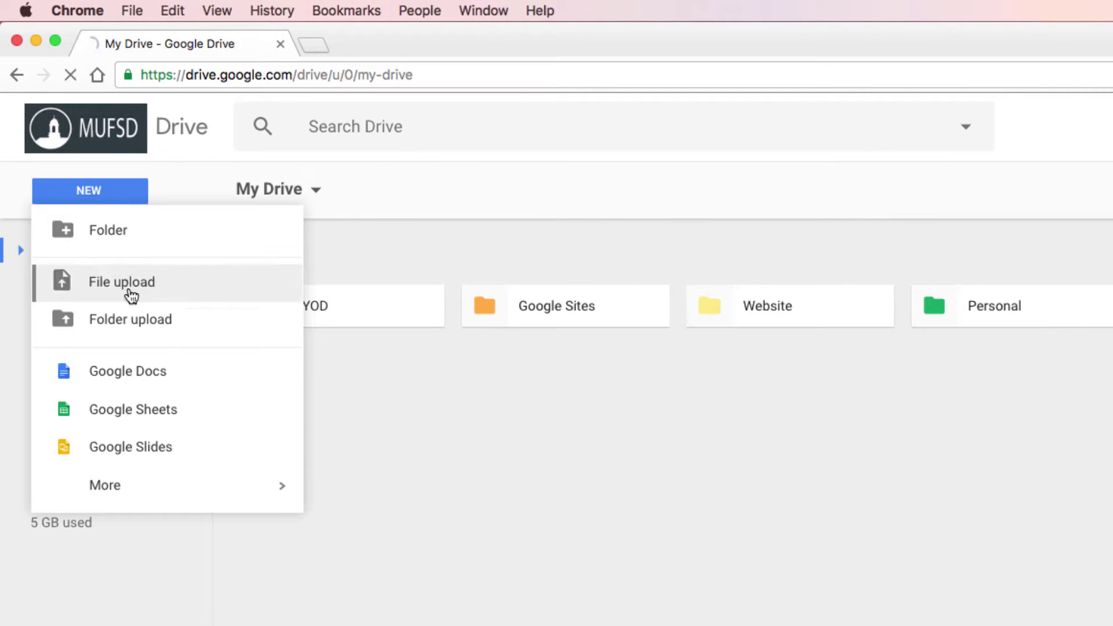
{"action": "mouse_move", "coordinate": [137, 486]}
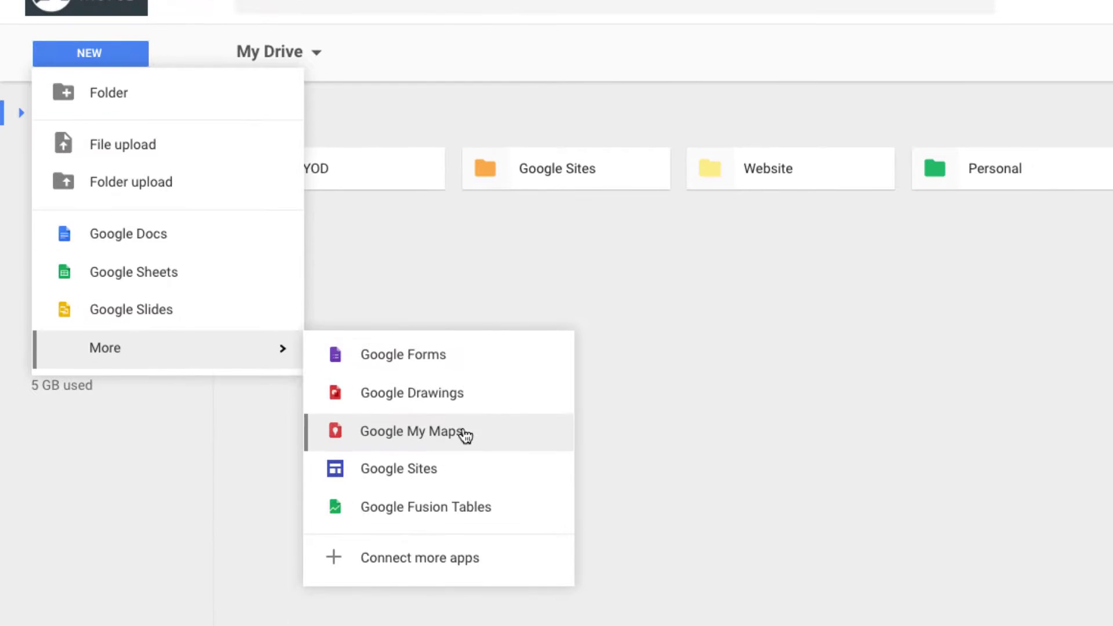
{"action": "left_click", "coordinate": [484, 440]}
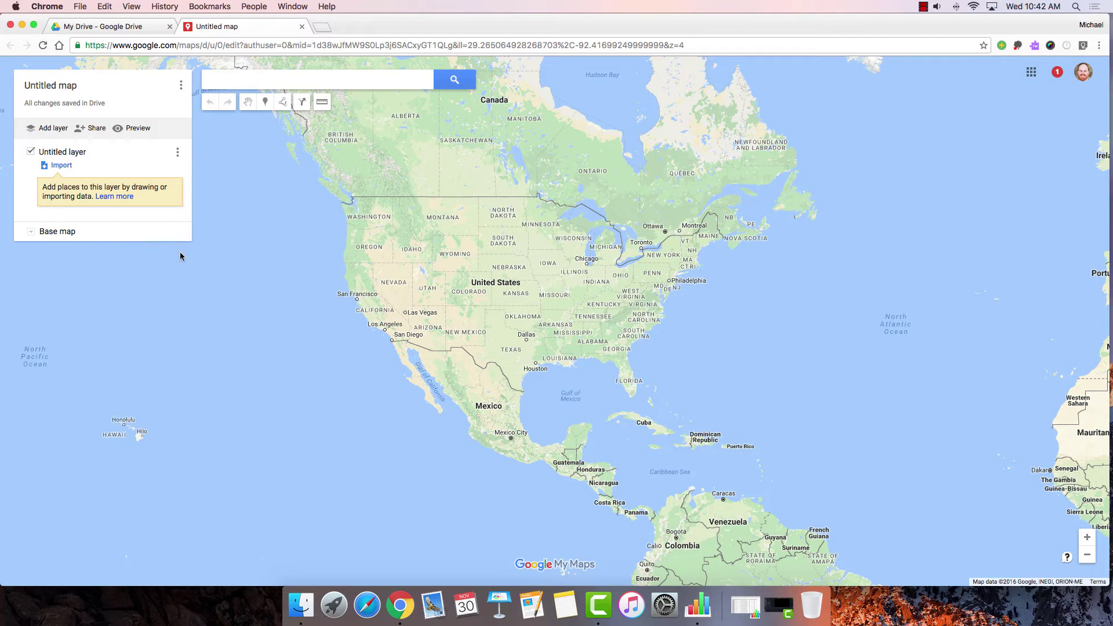
Rename the map to 'Seismic Activity' and save the title.
{"action": "left_click", "coordinate": [63, 87]}
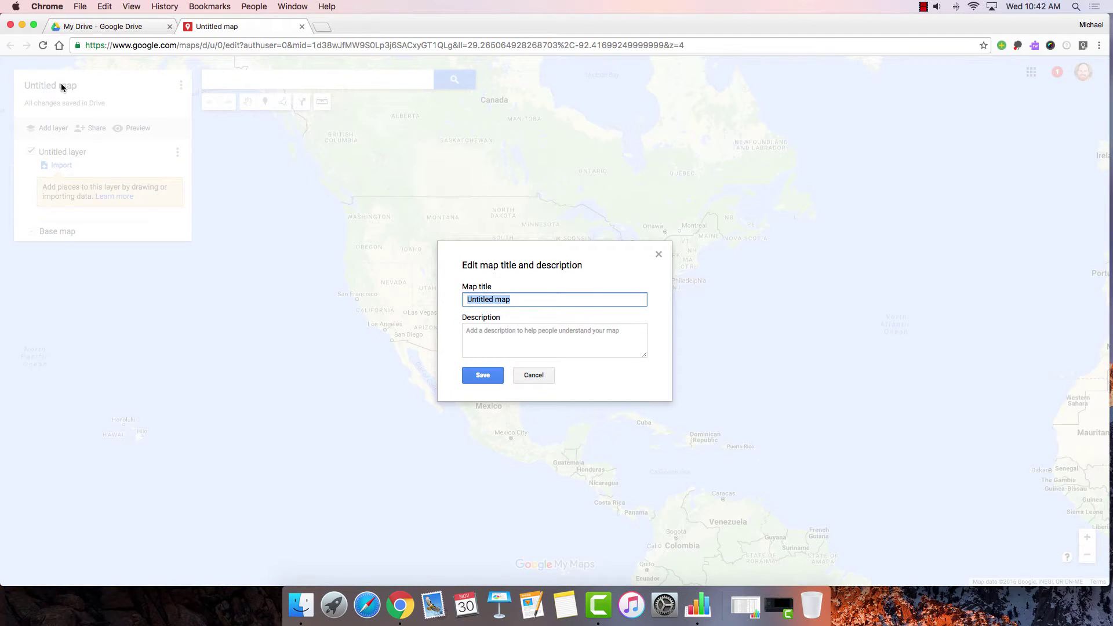
{"action": "type", "text": "Seismic Activity"}
{"action": "left_click", "coordinate": [482, 375]}
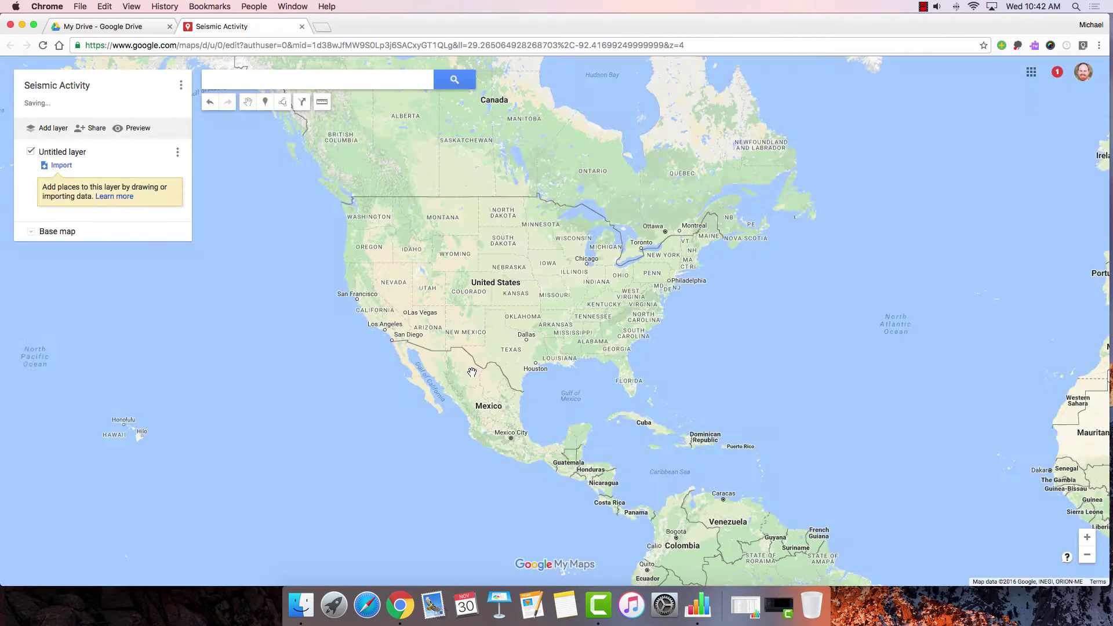
Pan and zoom around the world map, ending on the Americas, Europe and Africa.
{"action": "left_click_drag", "start_coordinate": [539, 246], "coordinate": [272, 249]}
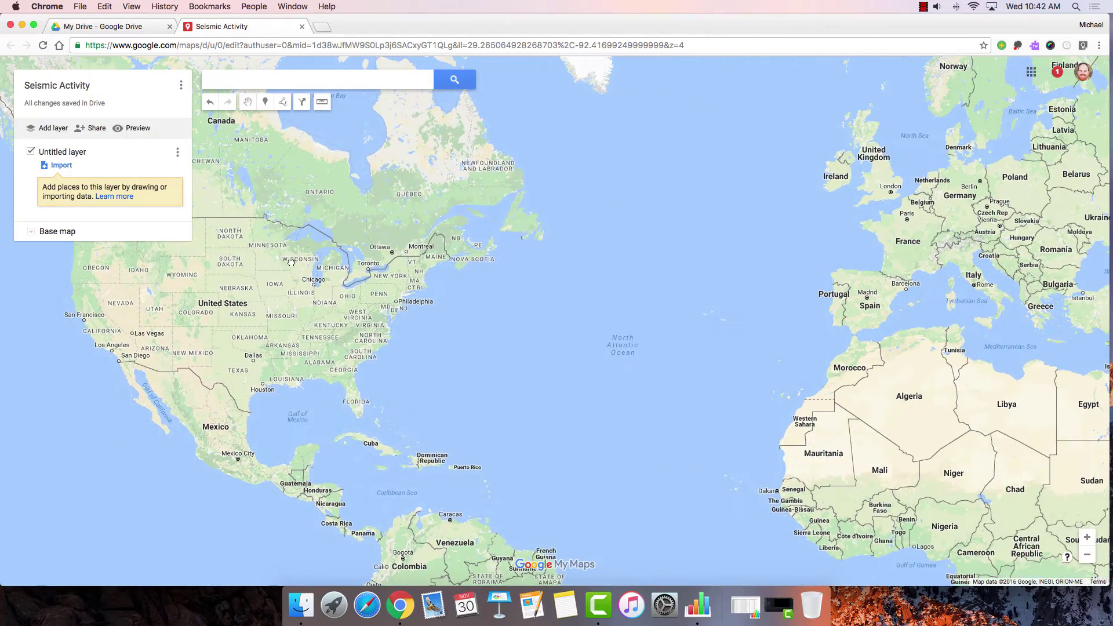
{"action": "left_click_drag", "start_coordinate": [696, 311], "coordinate": [415, 266]}
{"action": "left_click_drag", "start_coordinate": [642, 288], "coordinate": [320, 248]}
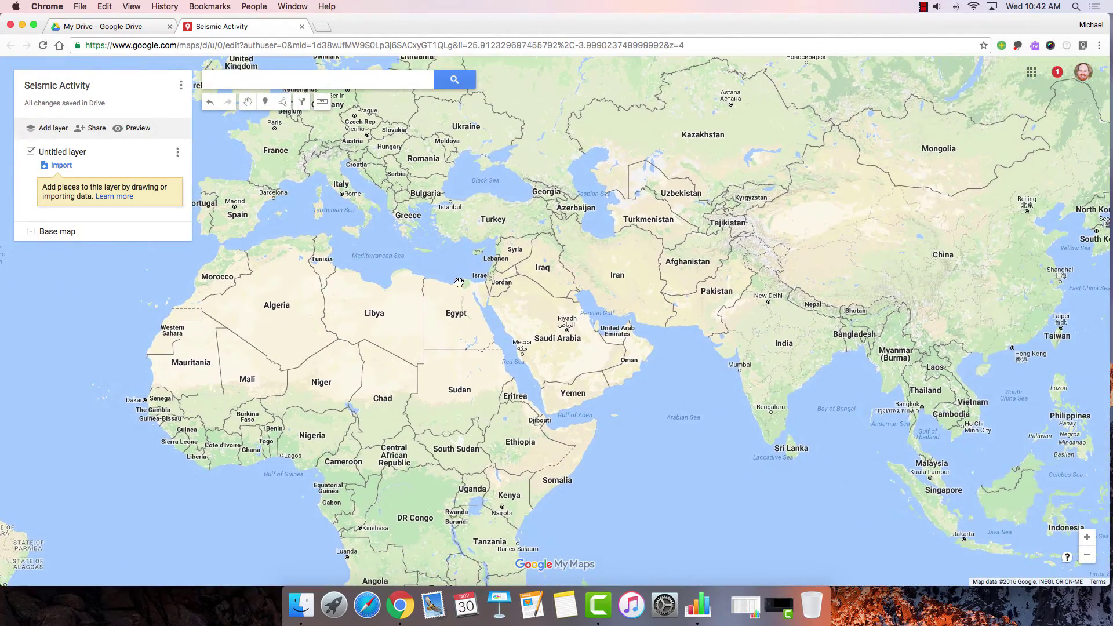
{"action": "left_click", "coordinate": [1088, 537]}
{"action": "left_click", "coordinate": [1088, 555]}
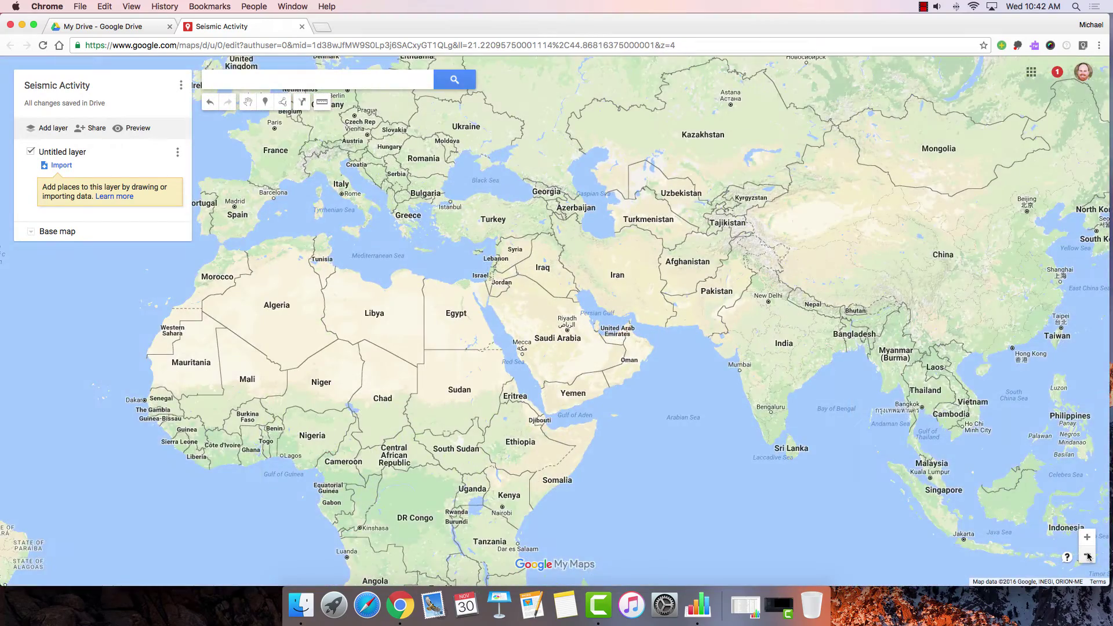
{"action": "left_click", "coordinate": [1088, 555]}
{"action": "left_click_drag", "start_coordinate": [651, 454], "coordinate": [1008, 485]}
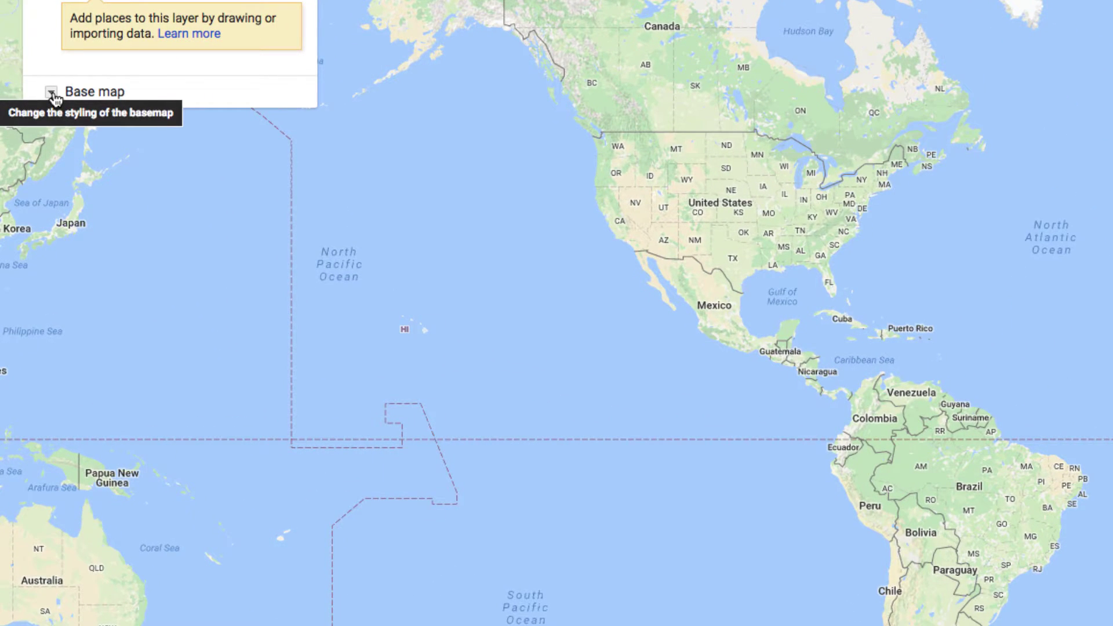
Try the grey, beige, terrain and dark base map styles, then settle on Satellite.
{"action": "left_click", "coordinate": [51, 93]}
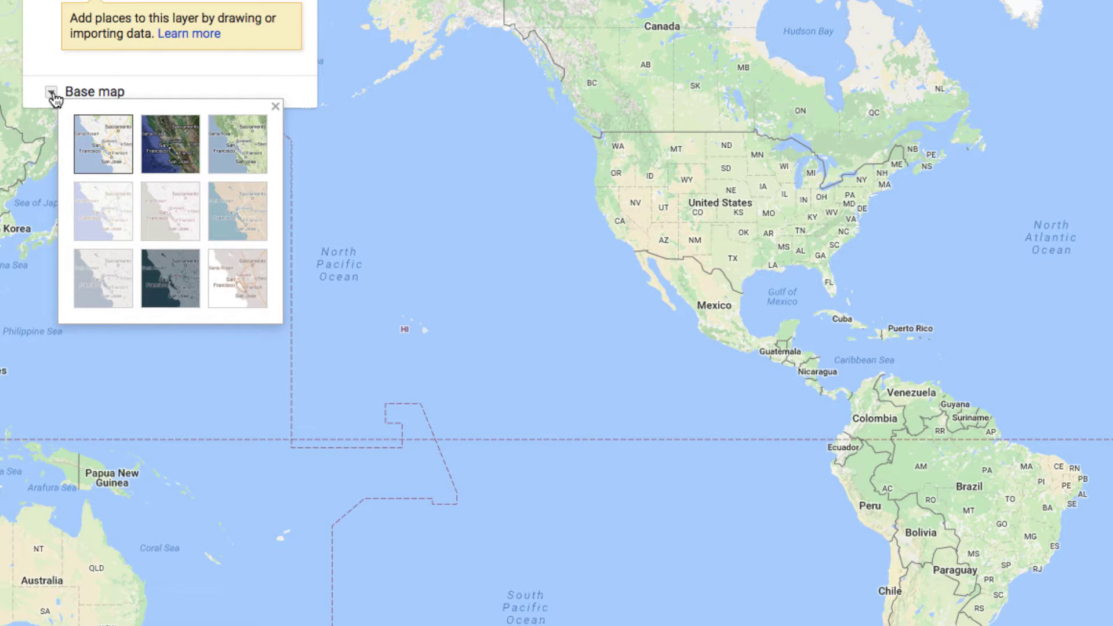
{"action": "left_click", "coordinate": [155, 201]}
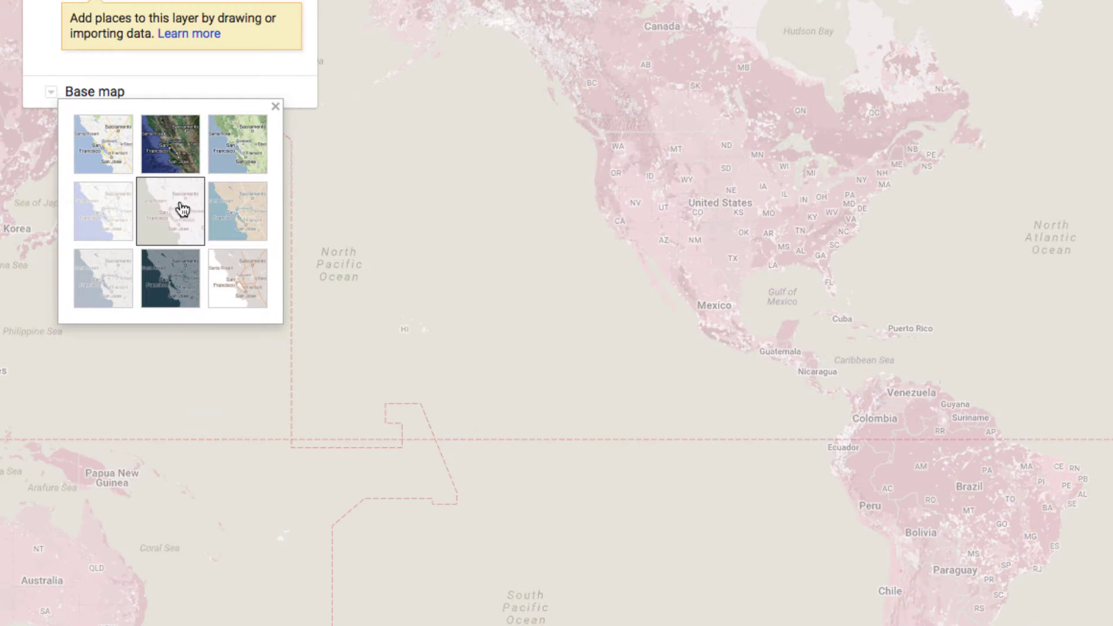
{"action": "left_click", "coordinate": [232, 219]}
{"action": "left_click", "coordinate": [240, 157]}
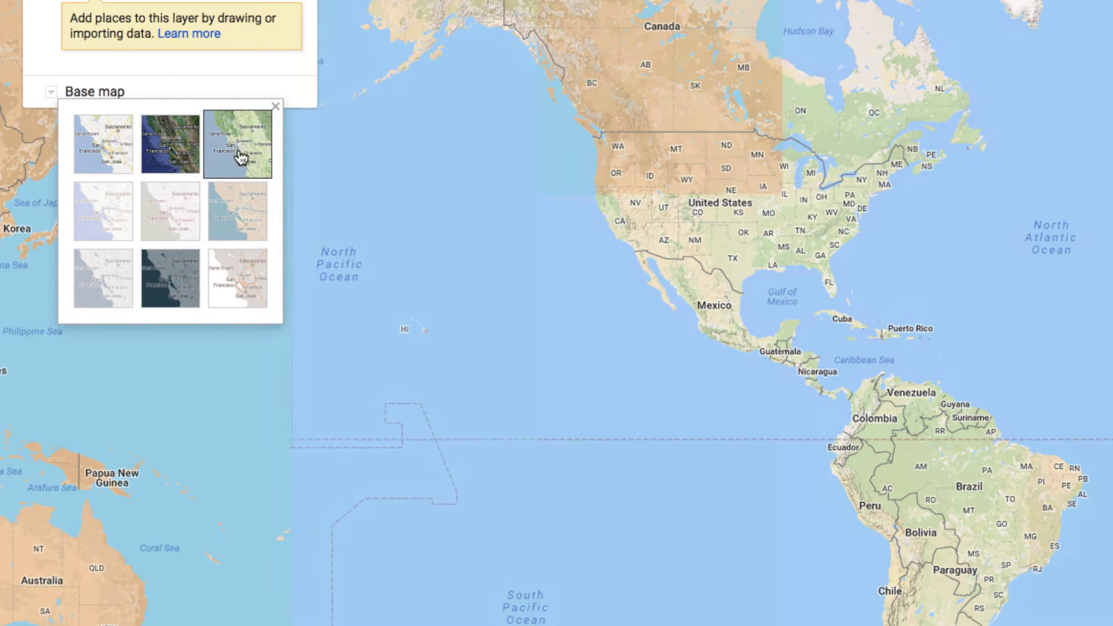
{"action": "left_click", "coordinate": [172, 287]}
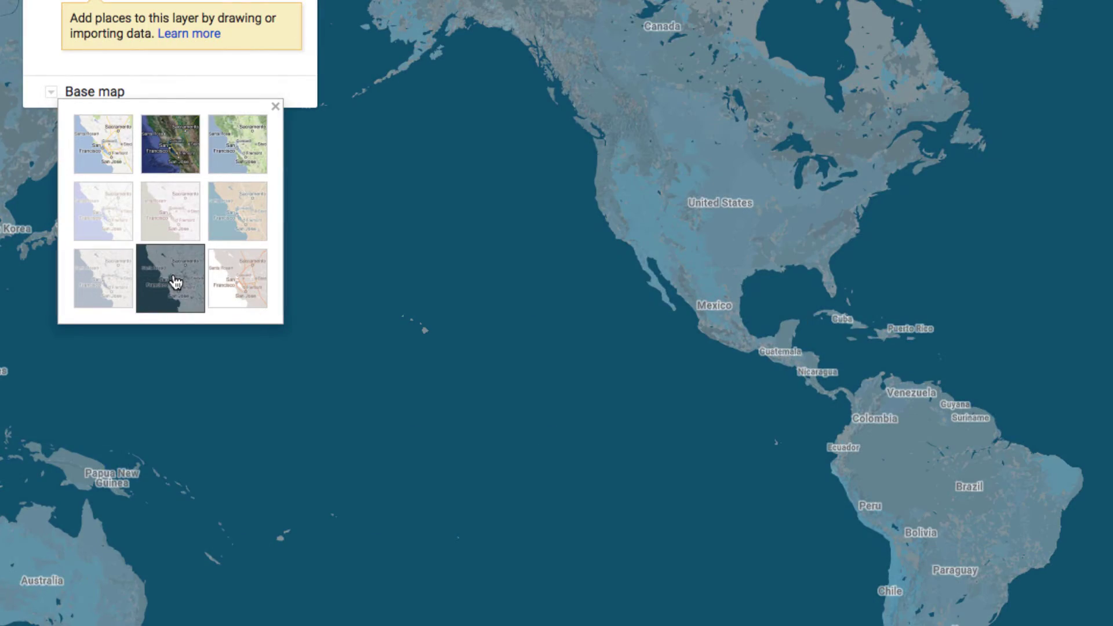
{"action": "left_click", "coordinate": [181, 168]}
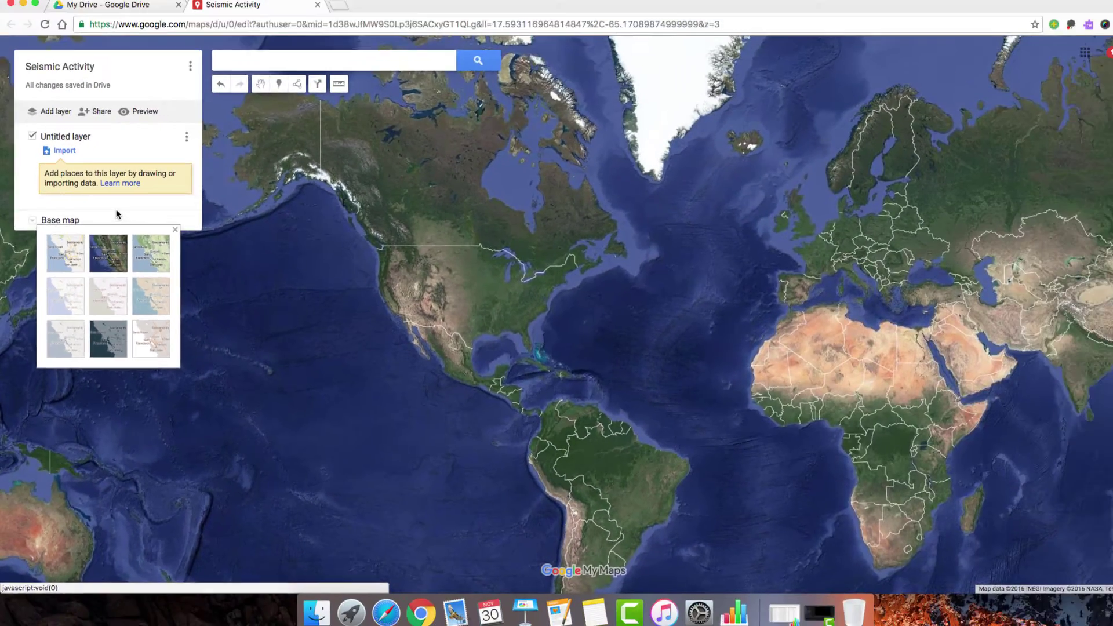
{"action": "left_click", "coordinate": [182, 76]}
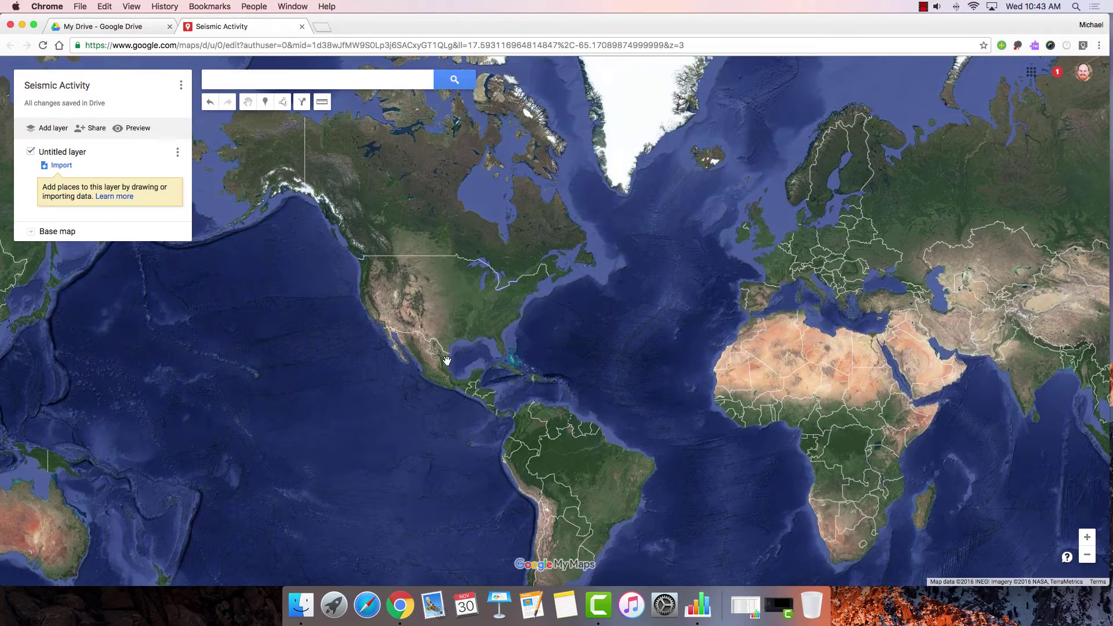
Drop a marker on the Aleutian Trench named 'Aleutian Trench', noting the Pacific Plate is subducting there.
{"action": "double_click", "coordinate": [249, 233]}
{"action": "left_click_drag", "start_coordinate": [248, 243], "coordinate": [669, 353]}
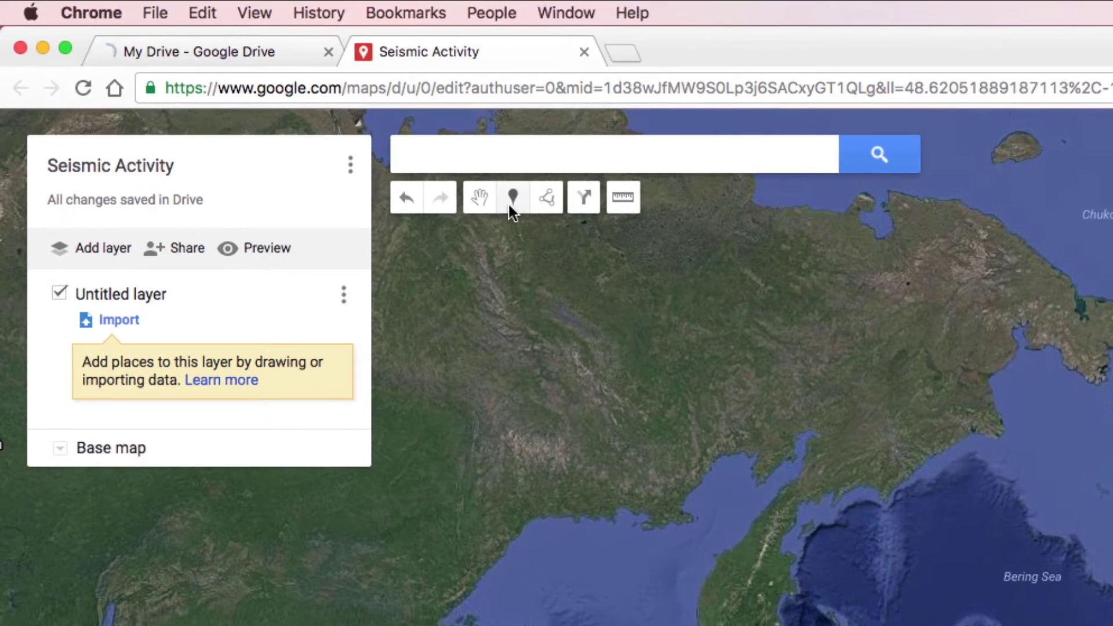
{"action": "left_click", "coordinate": [512, 200]}
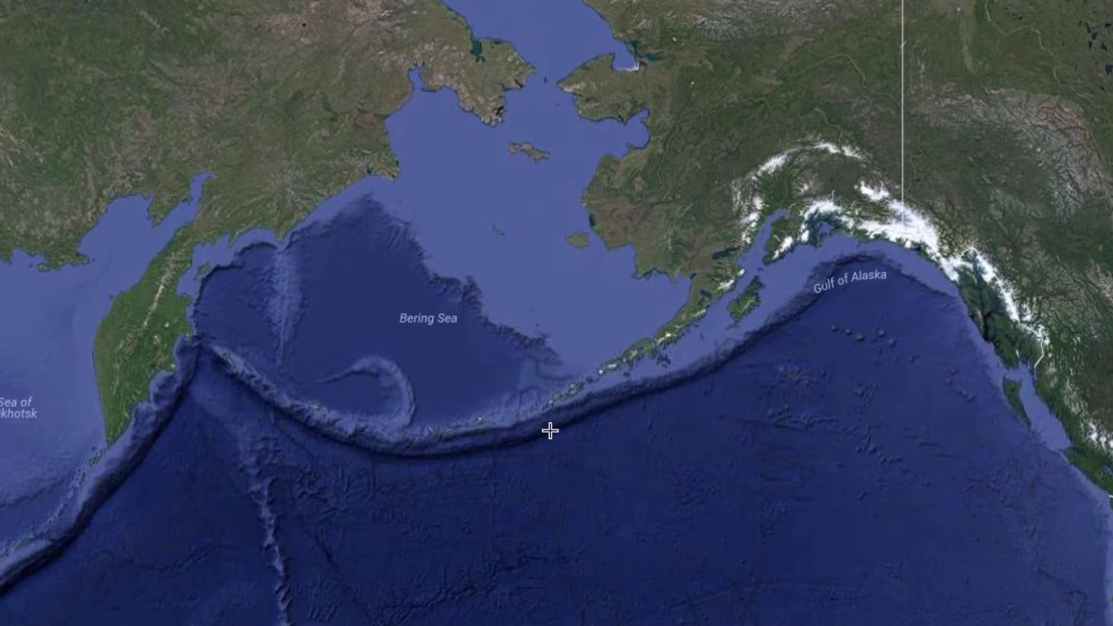
{"action": "left_click", "coordinate": [550, 431]}
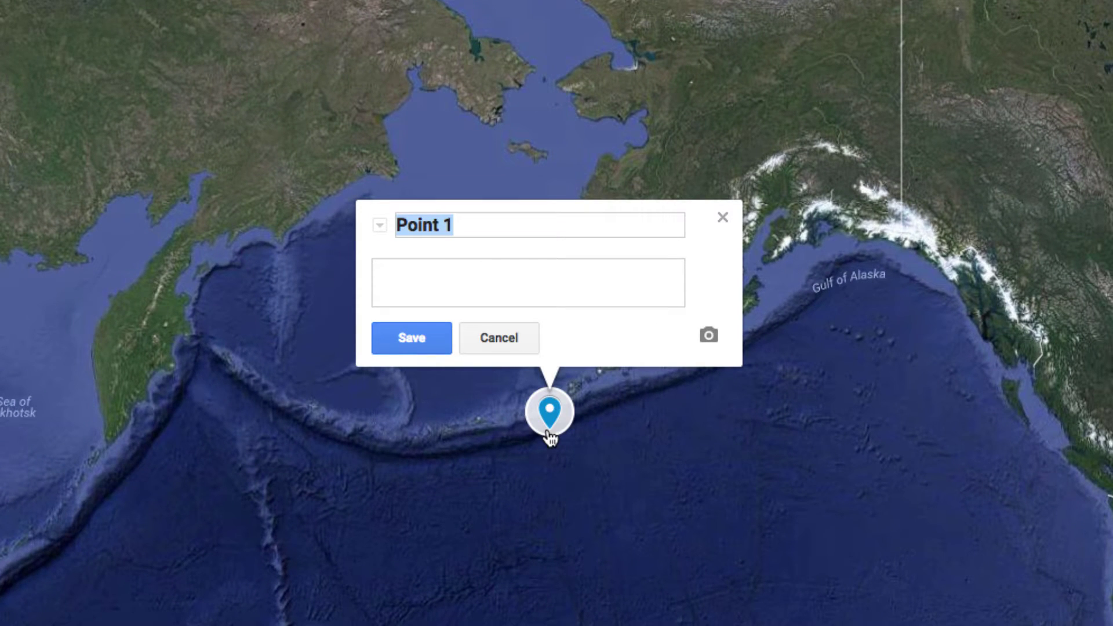
{"action": "type", "text": "A"}
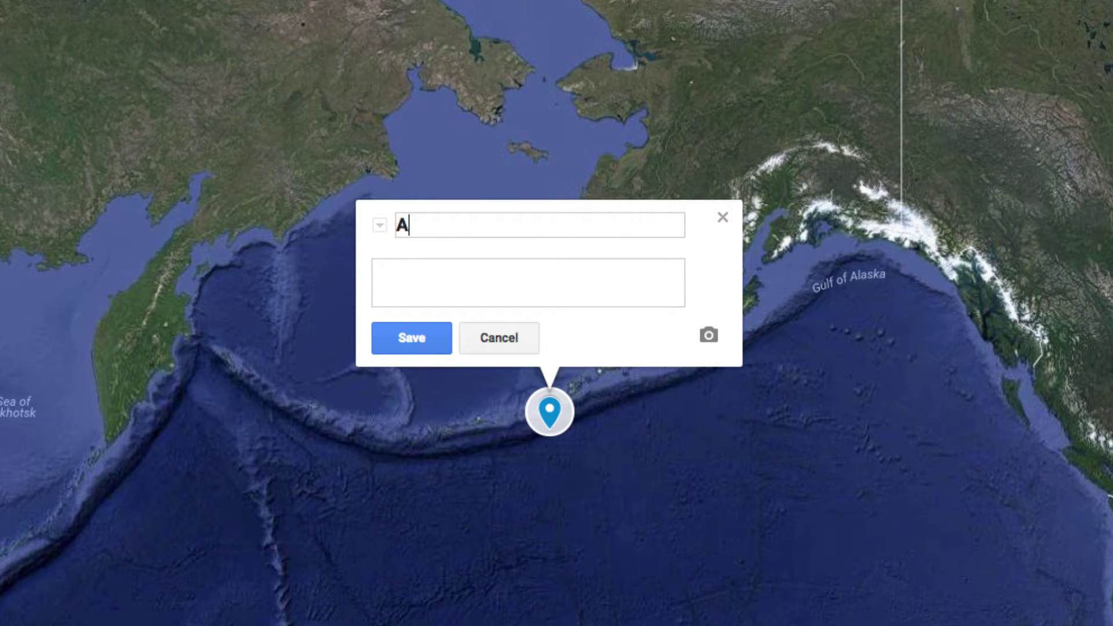
{"action": "type", "text": "leutian T"}
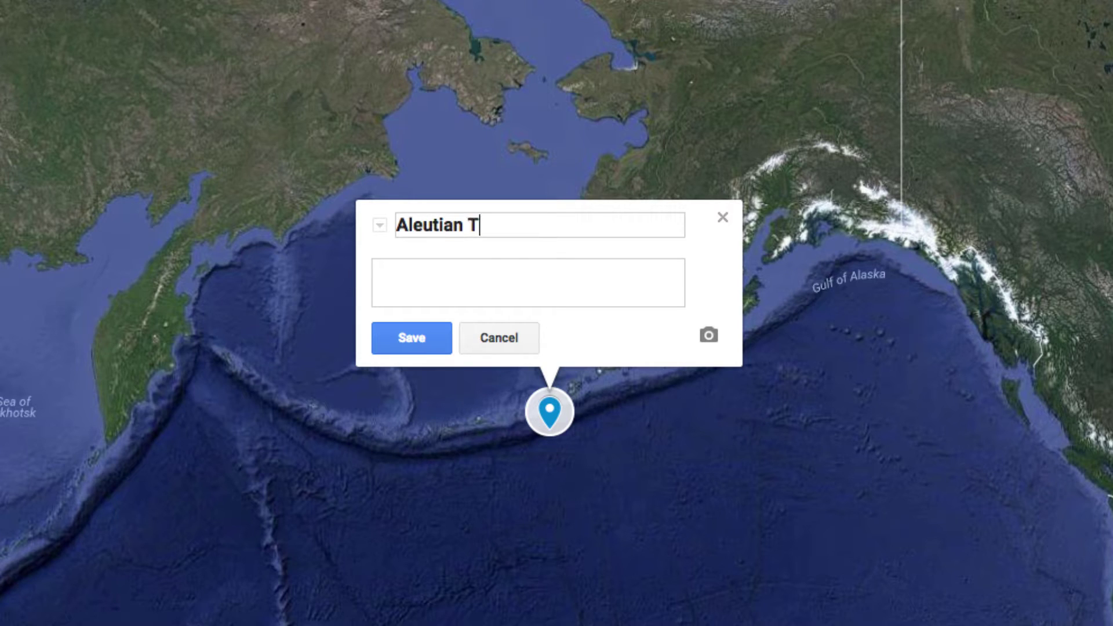
{"action": "type", "text": "rench"}
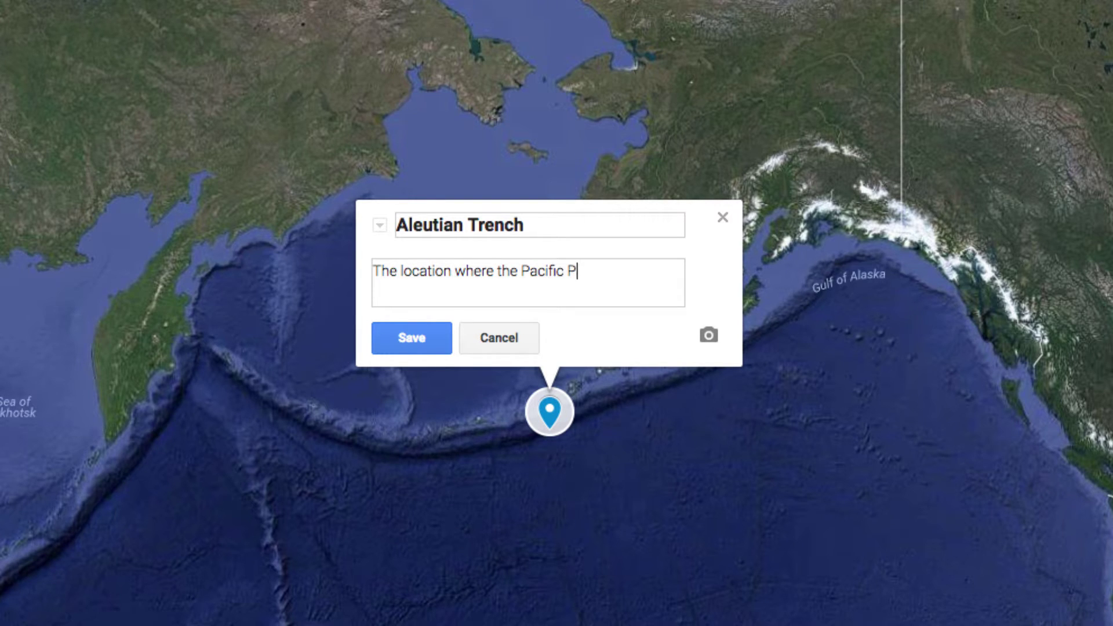
{"action": "type", "text": "ducting."}
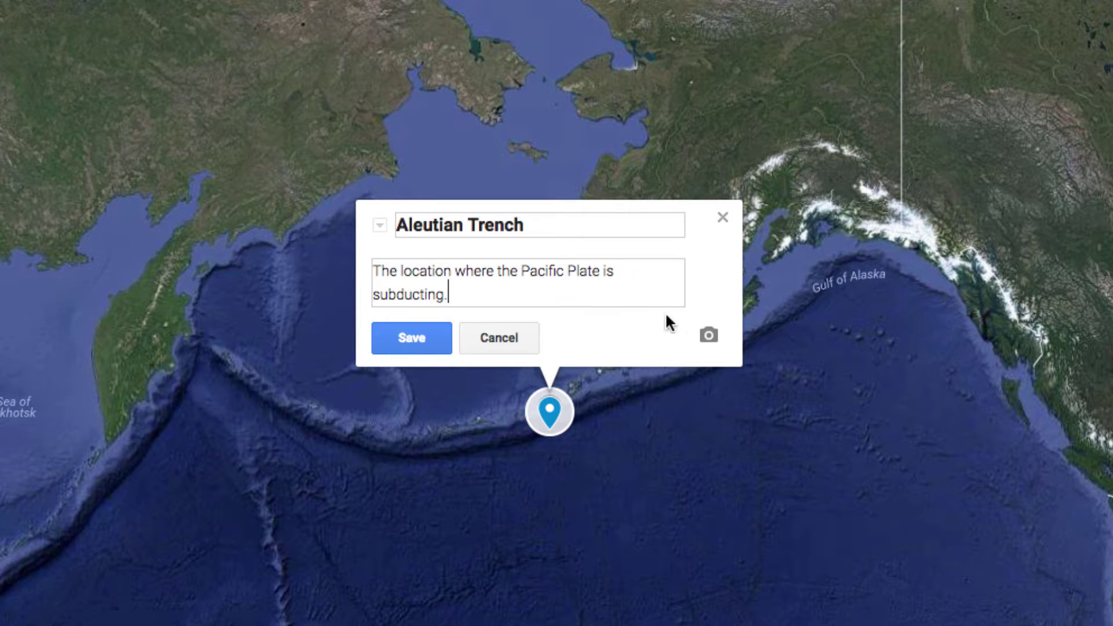
Search Google Images for 'Aleutian Trench' and attach the first result to the placemark.
{"action": "left_click", "coordinate": [709, 335]}
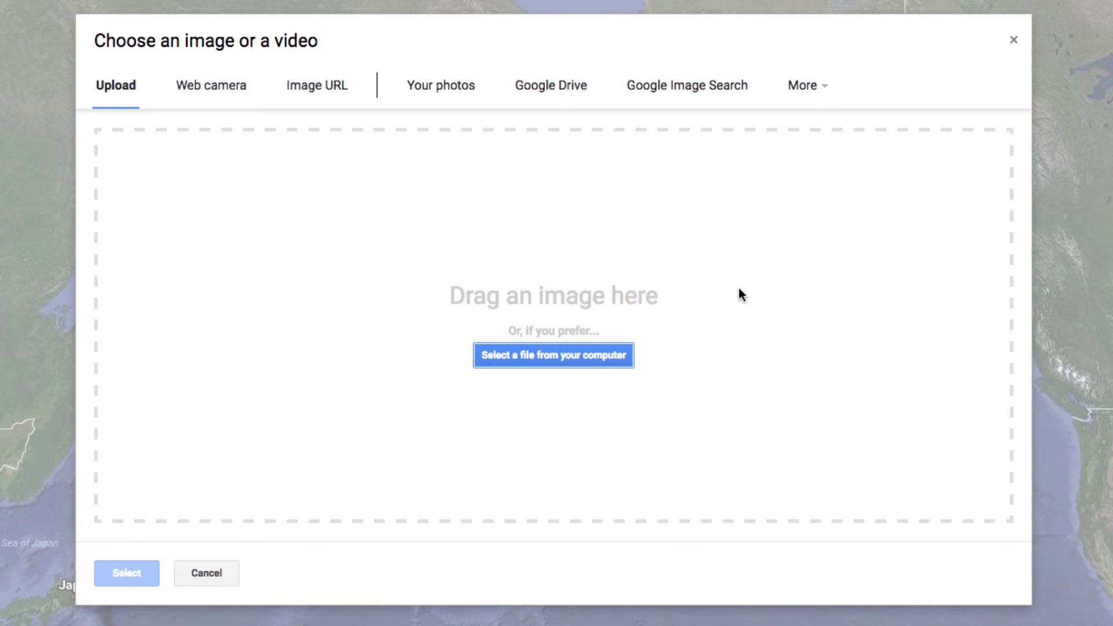
{"action": "left_click", "coordinate": [696, 85]}
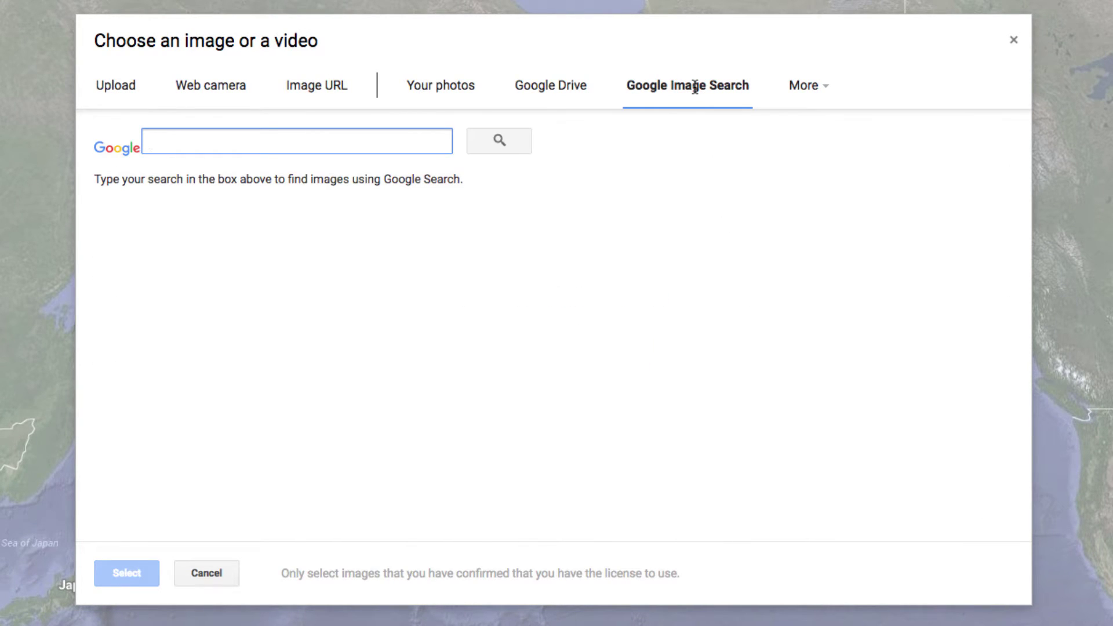
{"action": "type", "text": "Aleutian Trench"}
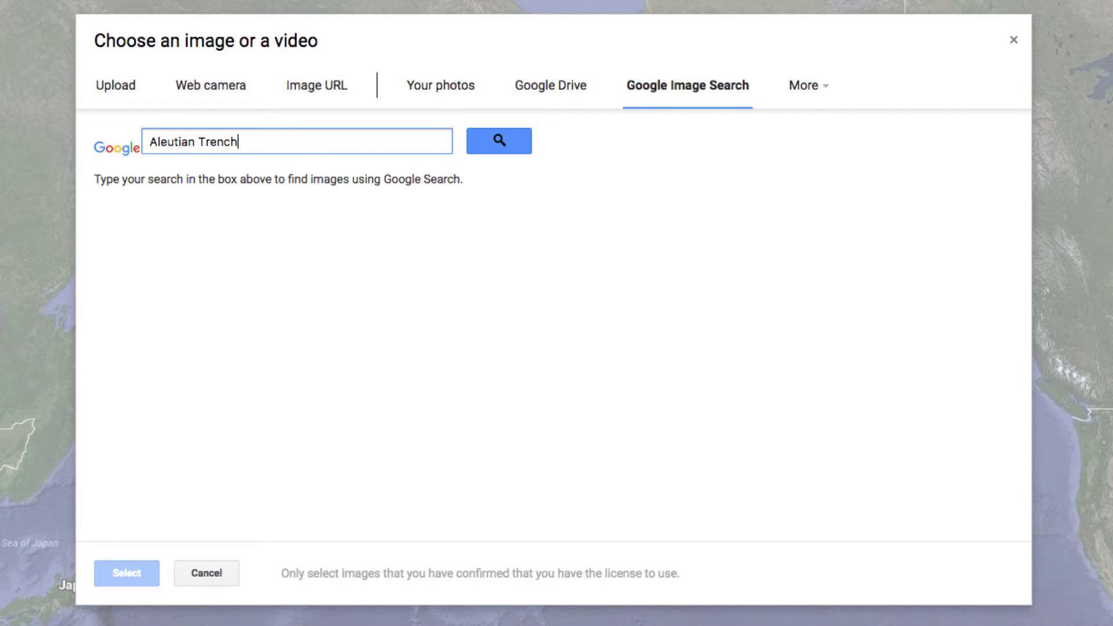
{"action": "left_click", "coordinate": [486, 139]}
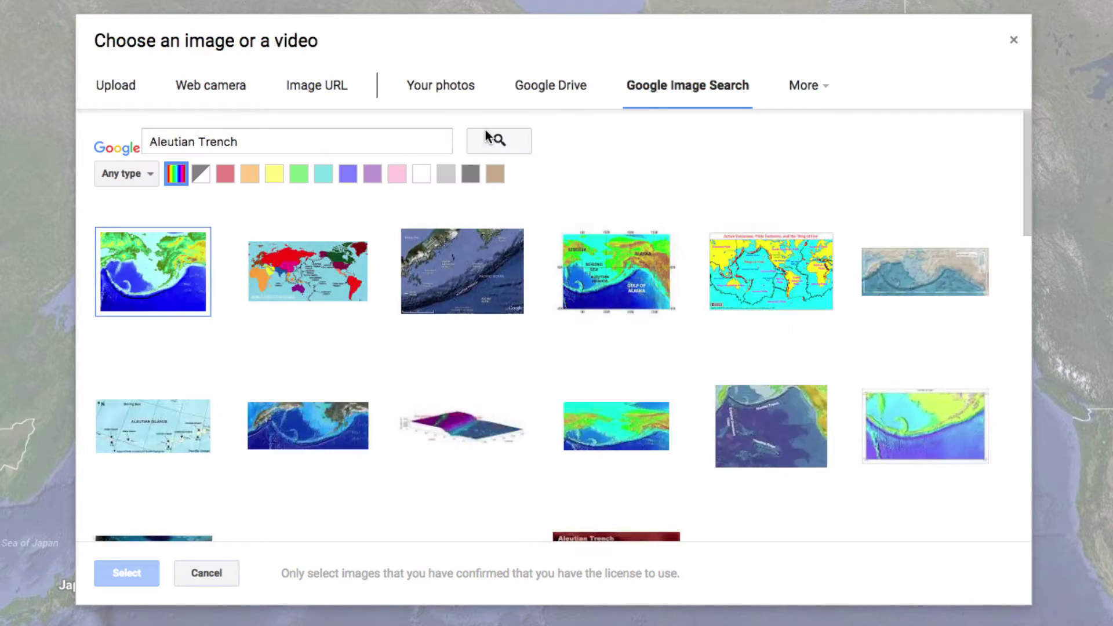
{"action": "left_click", "coordinate": [171, 253]}
{"action": "left_click", "coordinate": [284, 432]}
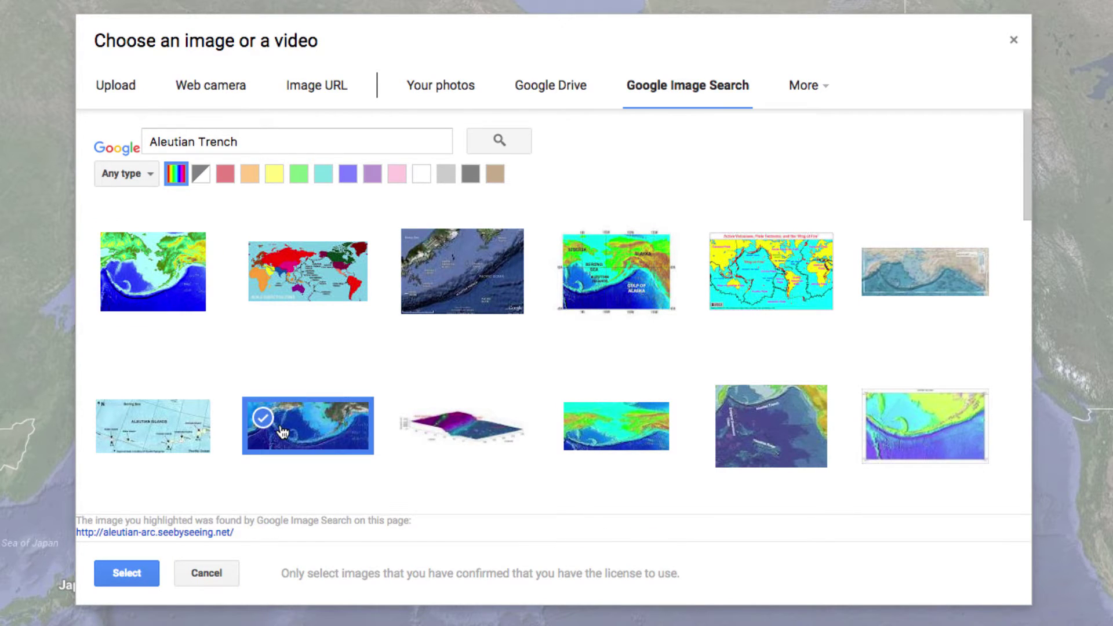
{"action": "left_click", "coordinate": [178, 285]}
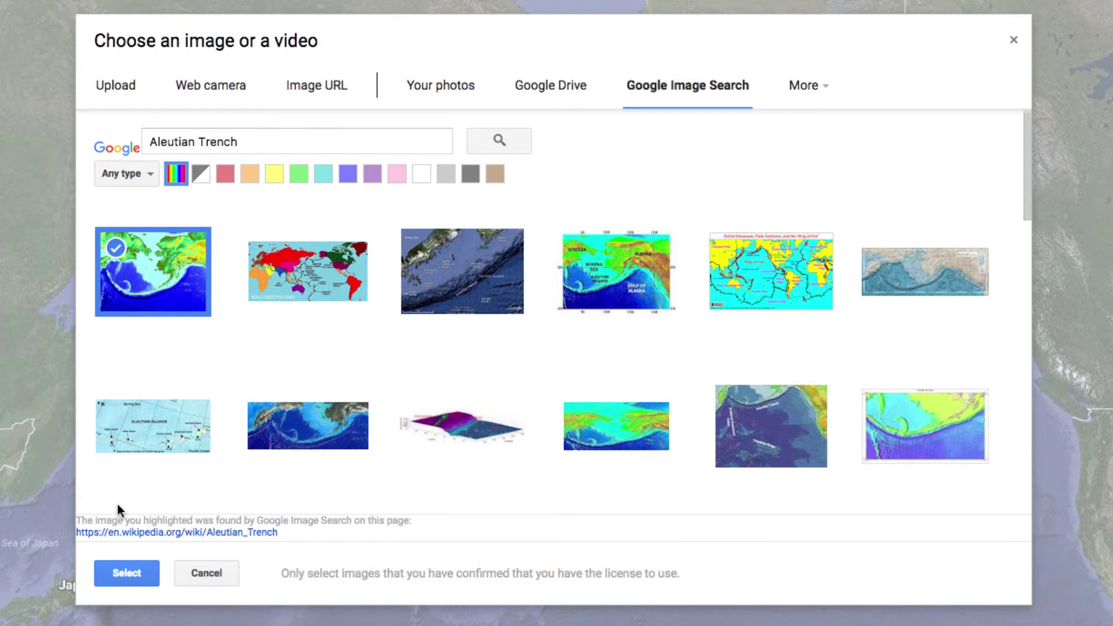
{"action": "left_click", "coordinate": [126, 573]}
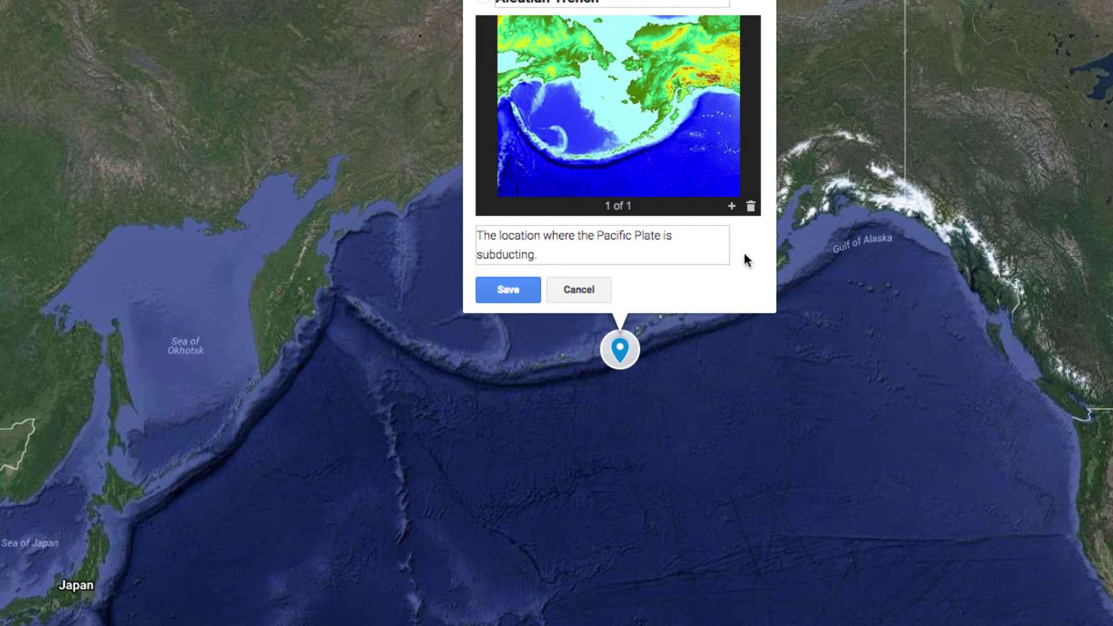
Add the ocean-floor trench map and the green and blue Alaska map as further images.
{"action": "left_click", "coordinate": [732, 207]}
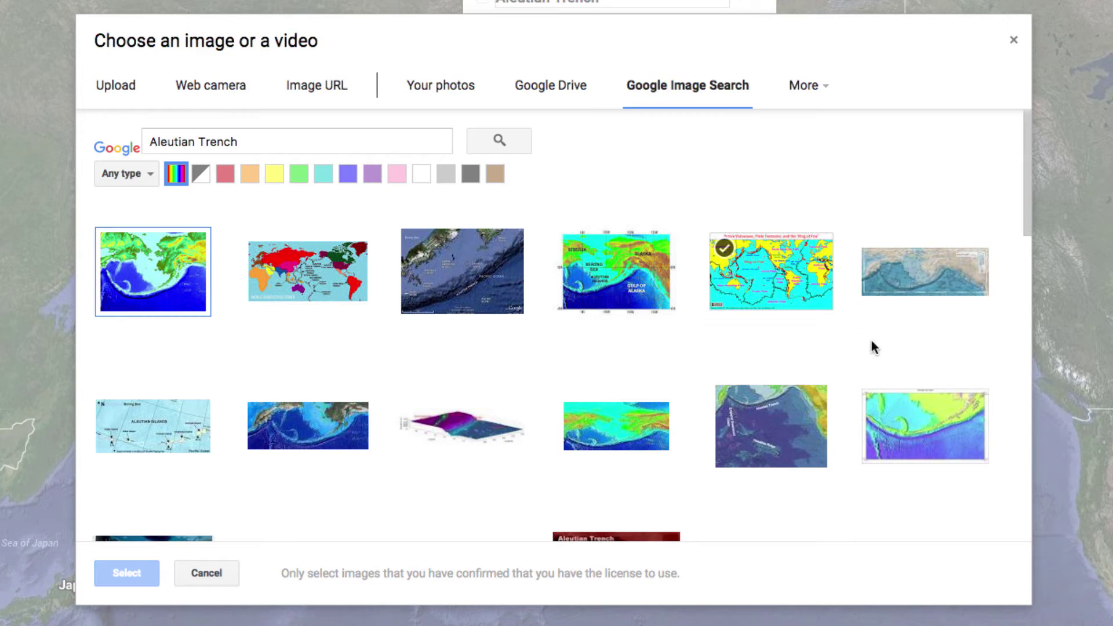
{"action": "left_click", "coordinate": [765, 446]}
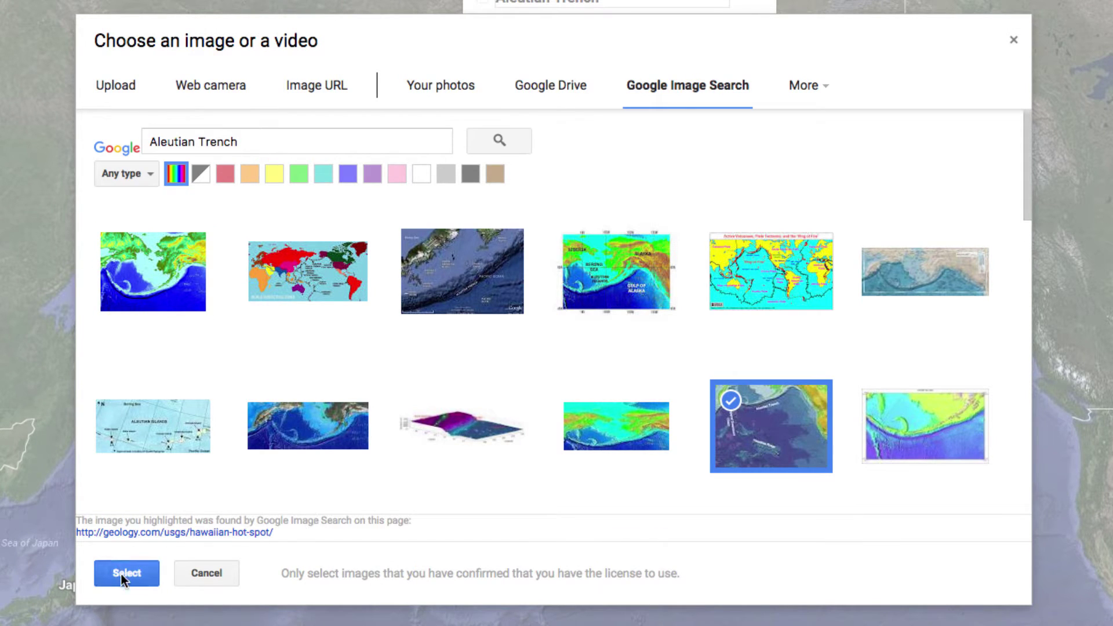
{"action": "left_click", "coordinate": [123, 574]}
{"action": "left_click", "coordinate": [733, 209]}
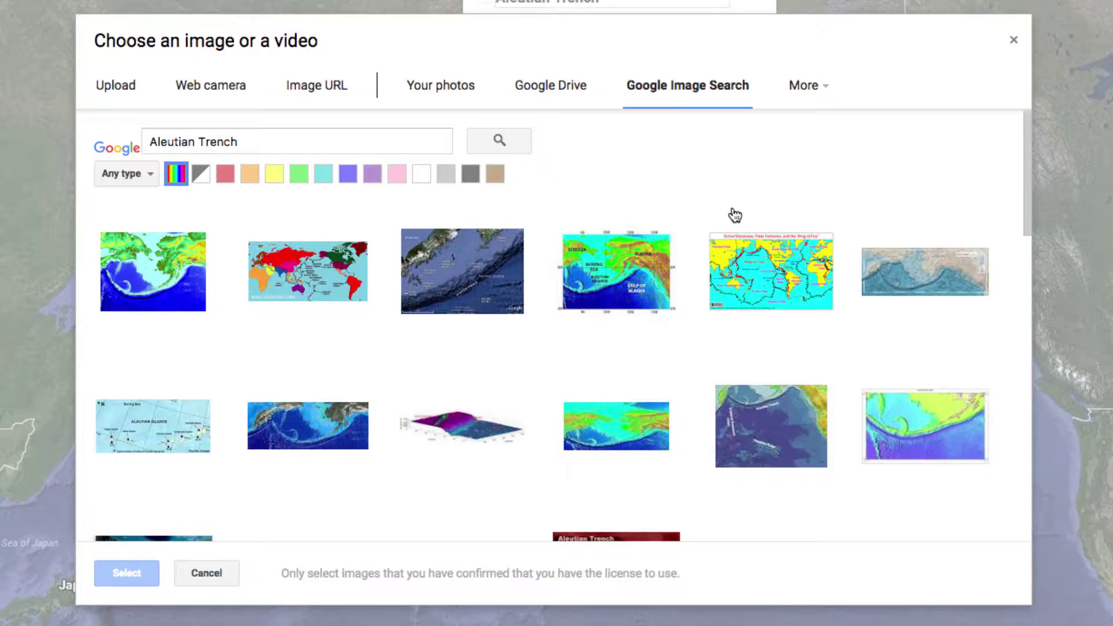
{"action": "scroll", "coordinate": [553, 371], "scroll_direction": "down", "scroll_amount": 10}
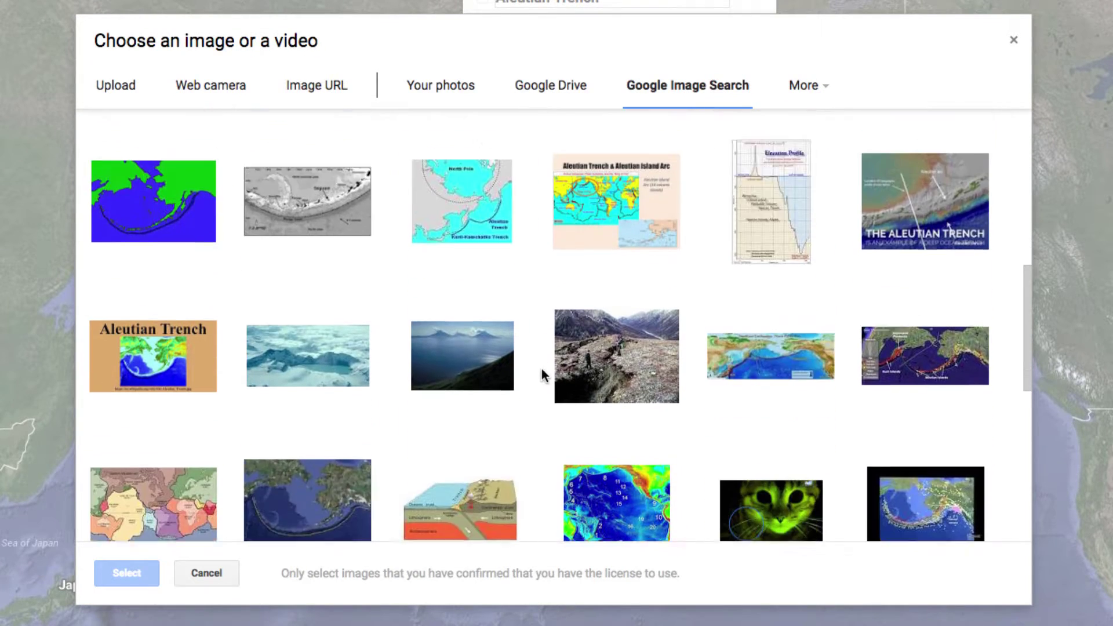
{"action": "left_click", "coordinate": [166, 203]}
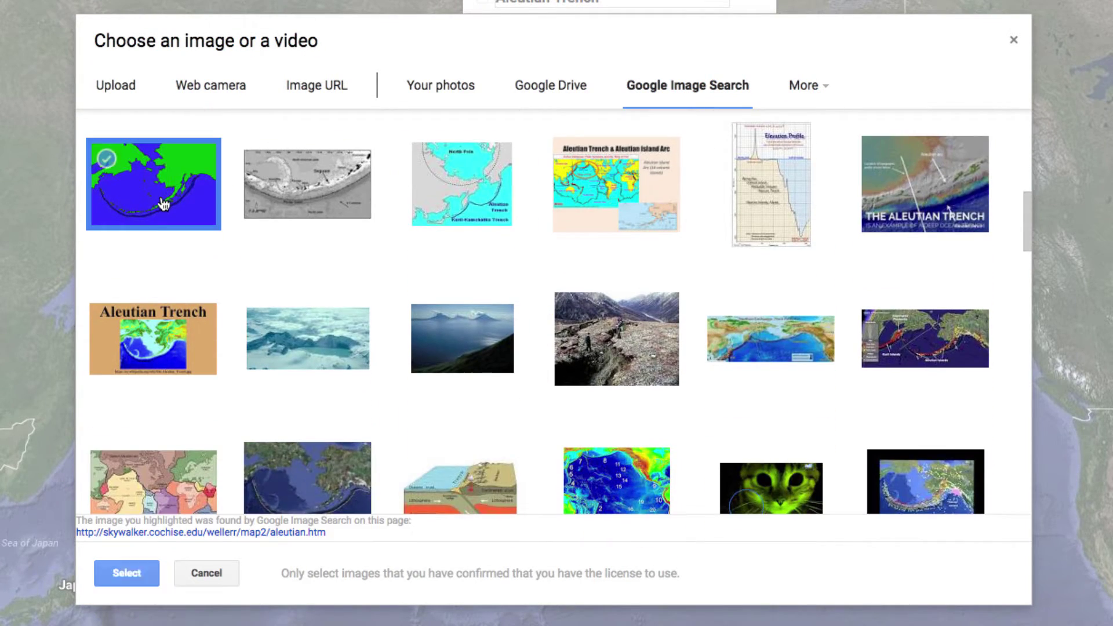
{"action": "left_click", "coordinate": [128, 573]}
Add the icy aerial crater photo as the placemark's fourth image.
{"action": "left_click", "coordinate": [732, 208]}
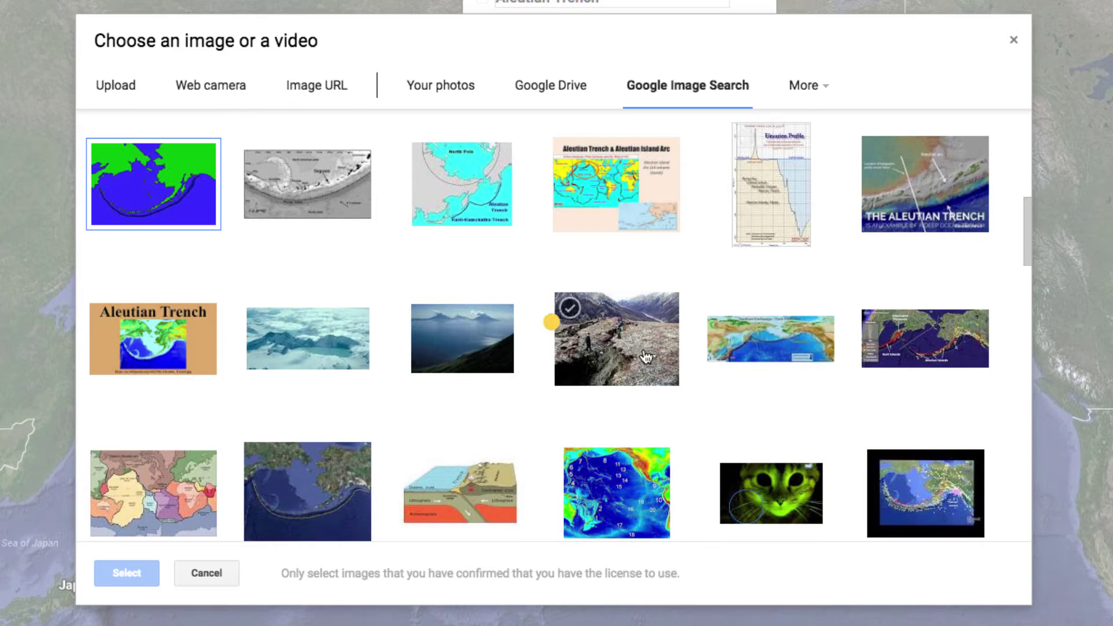
{"action": "scroll", "coordinate": [356, 319], "scroll_direction": "up", "scroll_amount": 10}
{"action": "scroll", "coordinate": [356, 318], "scroll_direction": "down", "scroll_amount": 7}
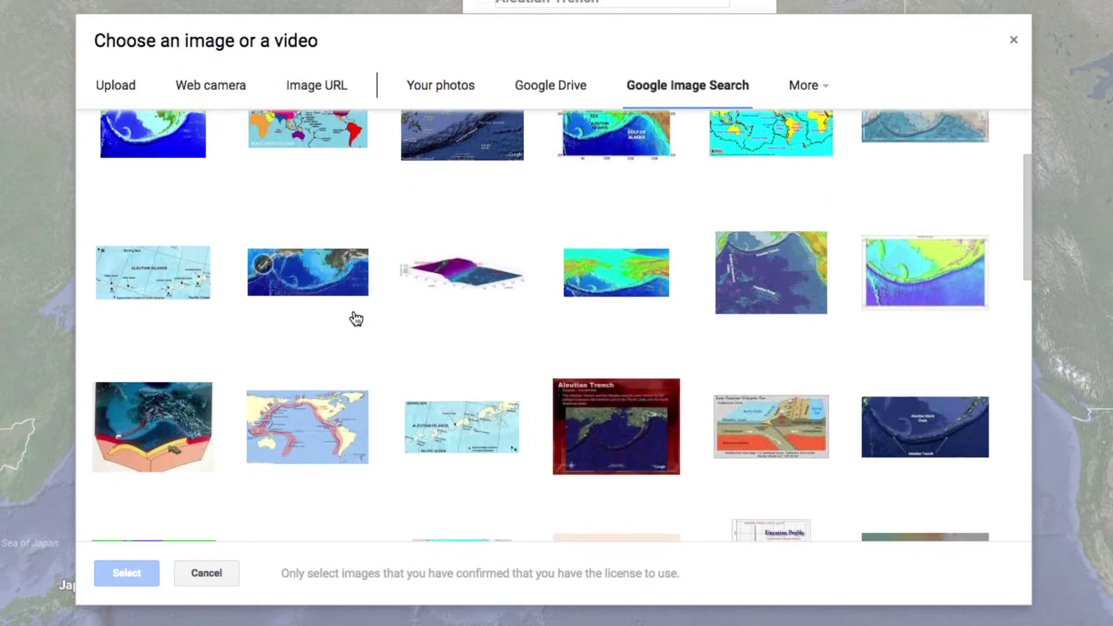
{"action": "scroll", "coordinate": [333, 394], "scroll_direction": "down", "scroll_amount": 1}
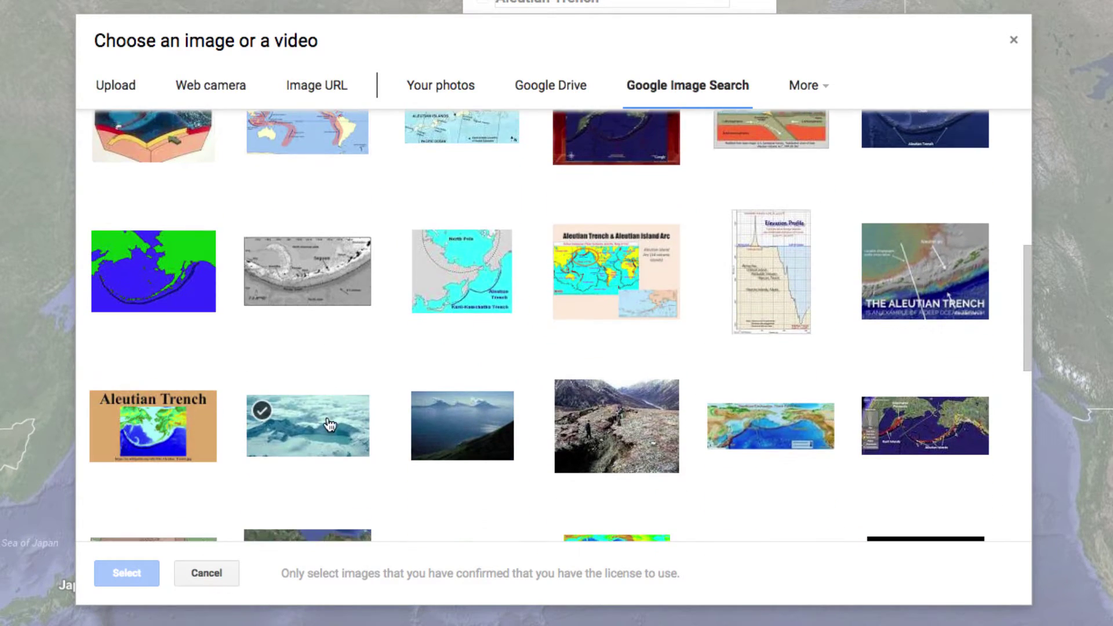
{"action": "left_click", "coordinate": [328, 429]}
{"action": "left_click", "coordinate": [111, 572]}
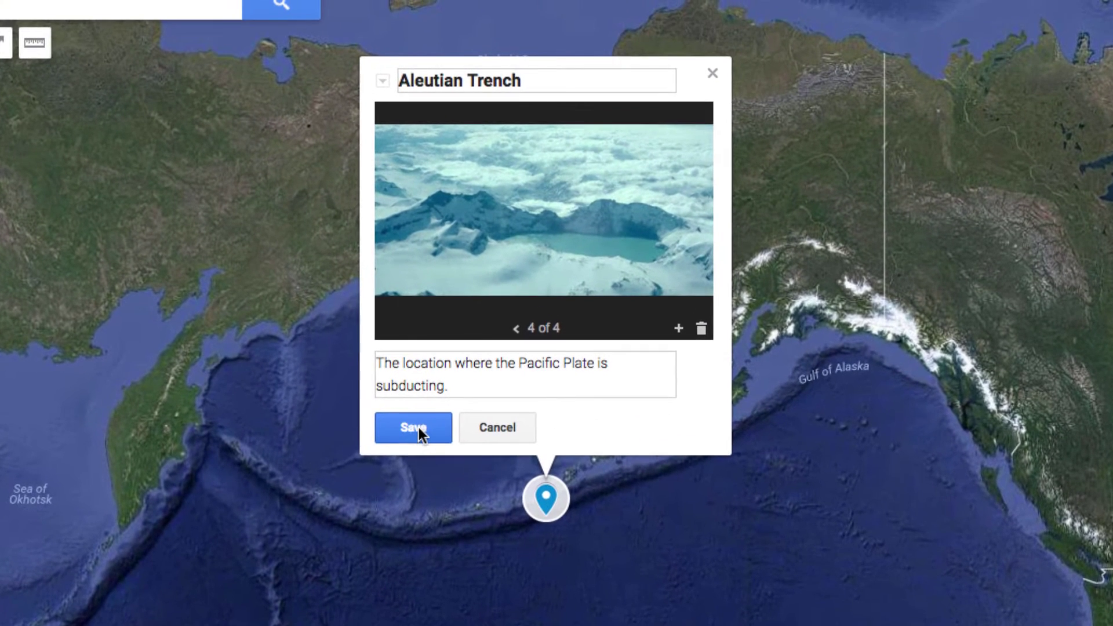
Save the placemark and give it an orange Crisis explosion icon.
{"action": "left_click", "coordinate": [508, 289]}
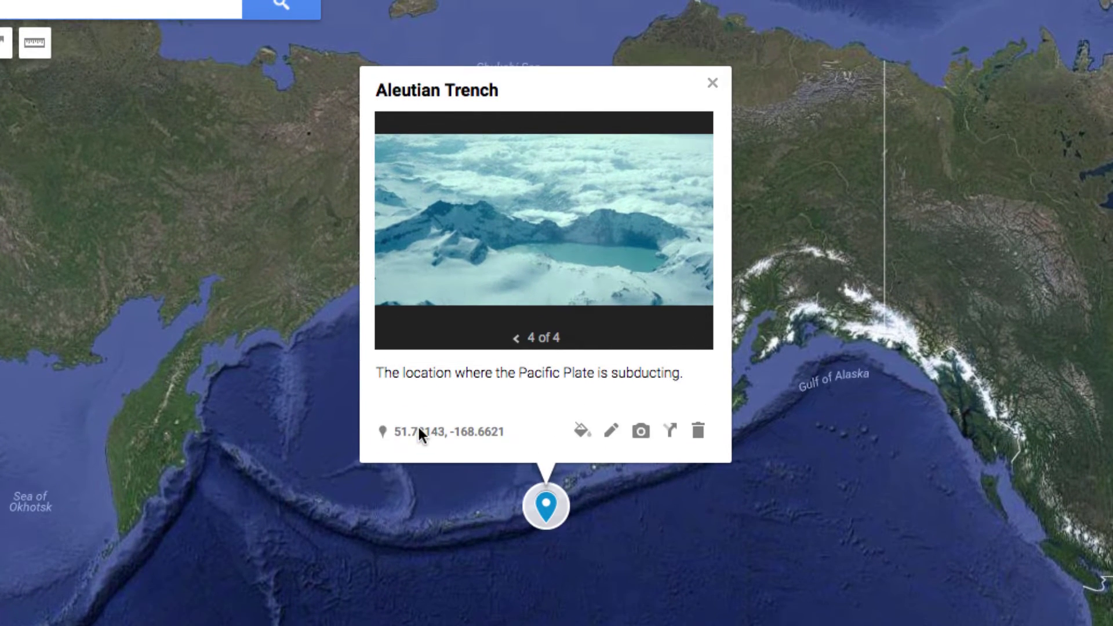
{"action": "left_click", "coordinate": [582, 432]}
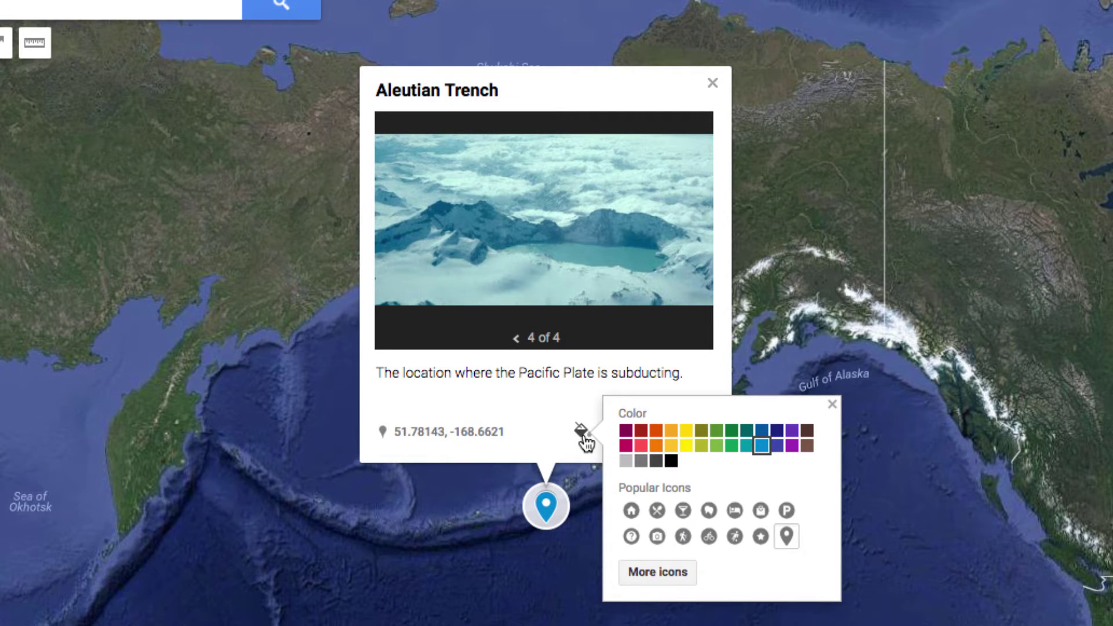
{"action": "left_click", "coordinate": [660, 436]}
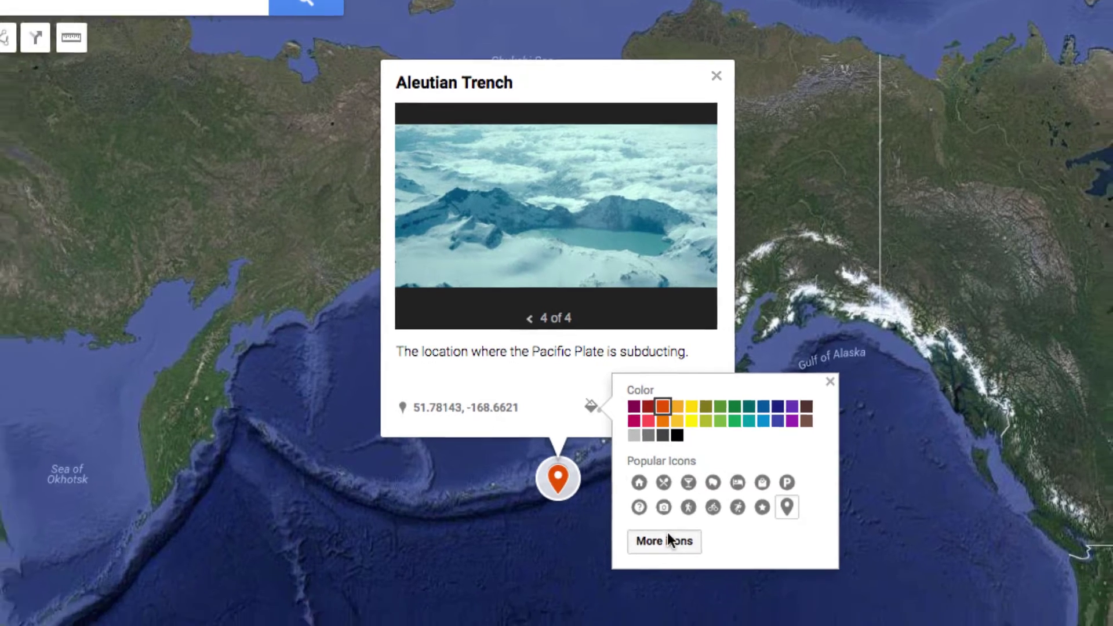
{"action": "left_click", "coordinate": [658, 572]}
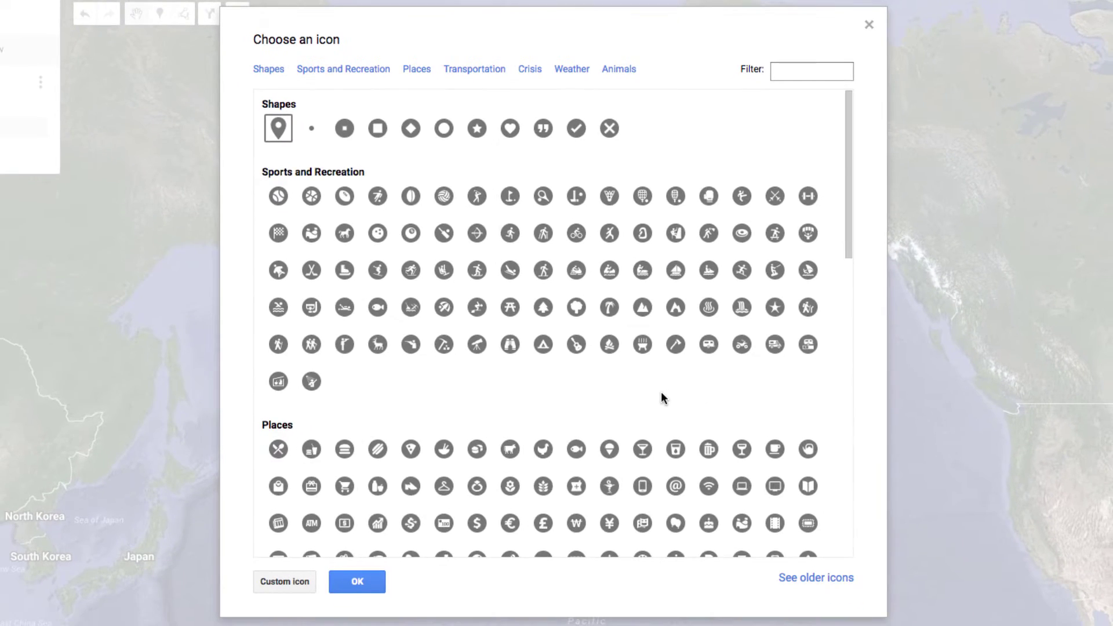
{"action": "scroll", "coordinate": [662, 394], "scroll_direction": "down", "scroll_amount": 15}
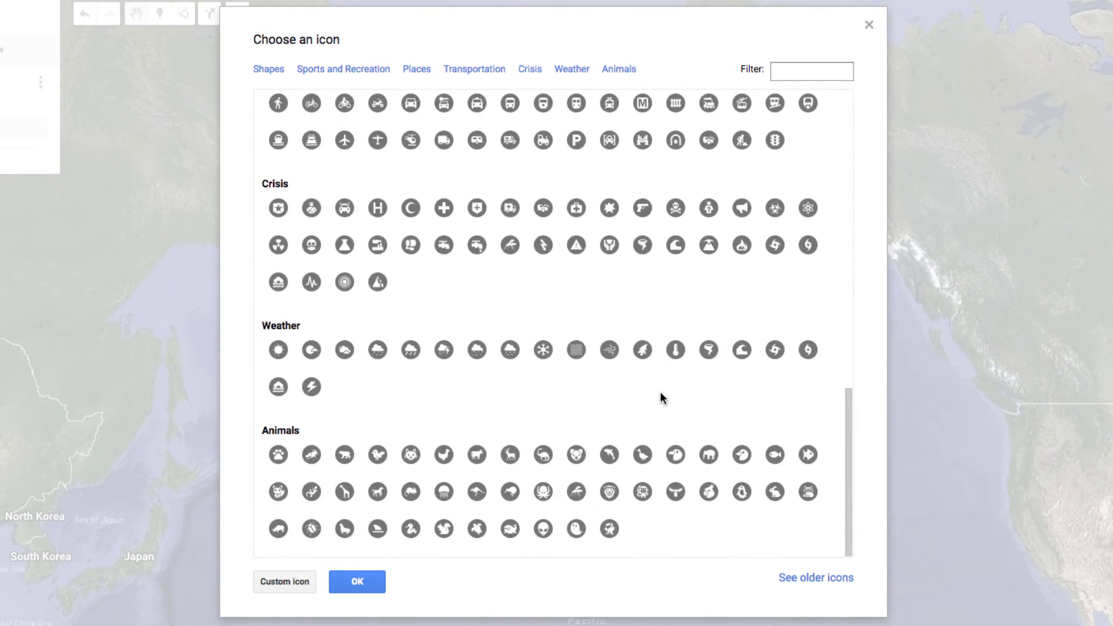
{"action": "left_click", "coordinate": [611, 211]}
{"action": "left_click", "coordinate": [376, 580]}
Reopen the Aleutian Trench card and browse through all four attached images.
{"action": "left_click", "coordinate": [624, 461]}
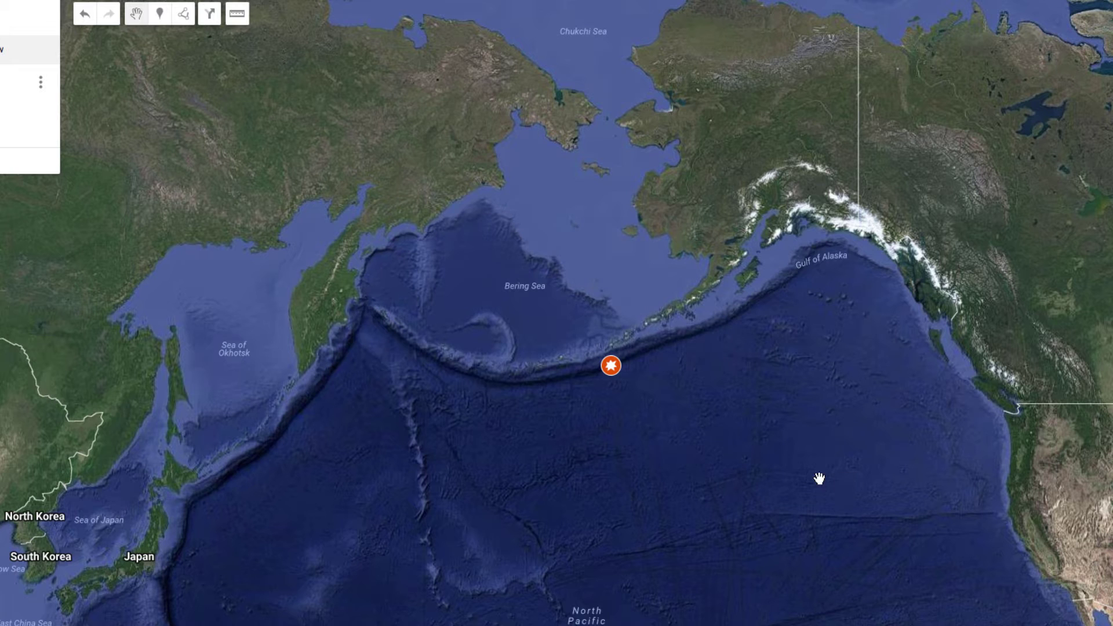
{"action": "left_click", "coordinate": [609, 370]}
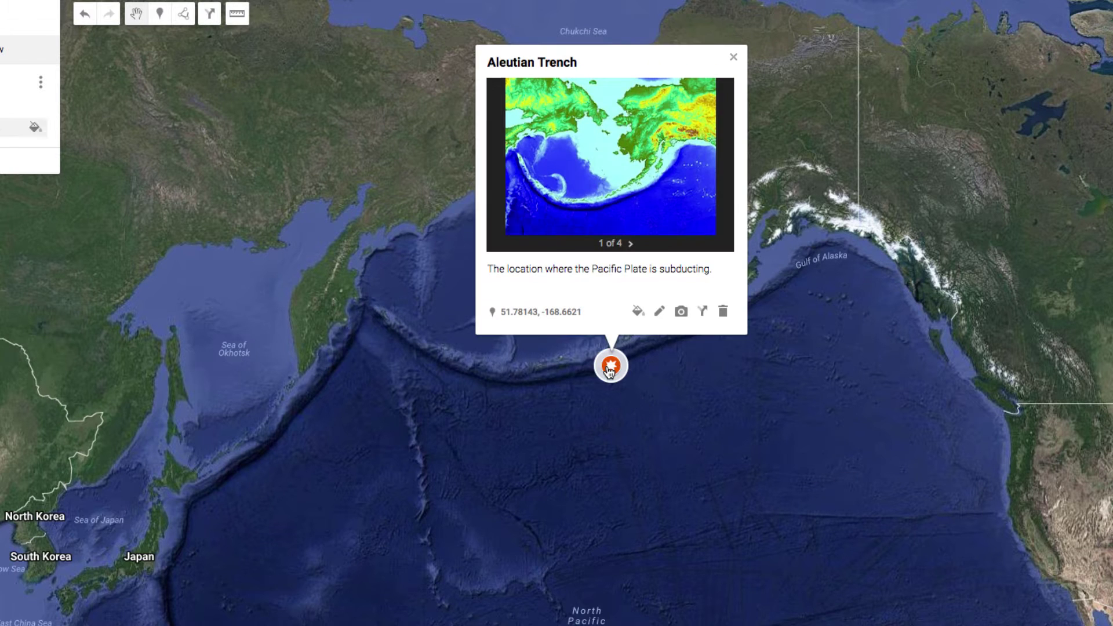
{"action": "left_click", "coordinate": [630, 245]}
{"action": "left_click", "coordinate": [630, 244]}
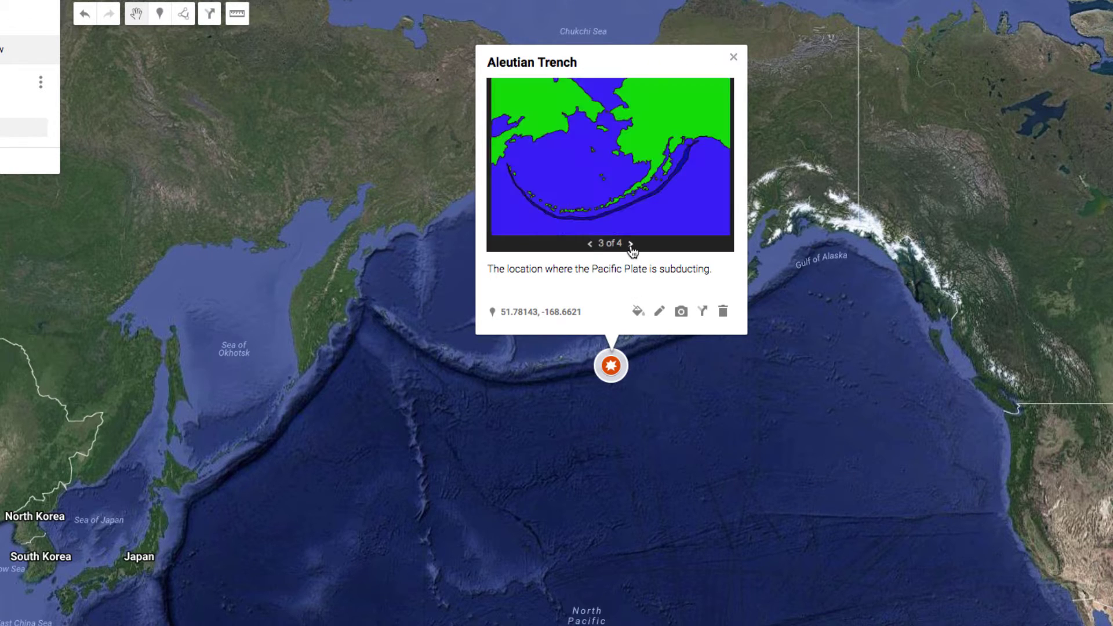
{"action": "left_click", "coordinate": [631, 244]}
{"action": "left_click", "coordinate": [744, 452]}
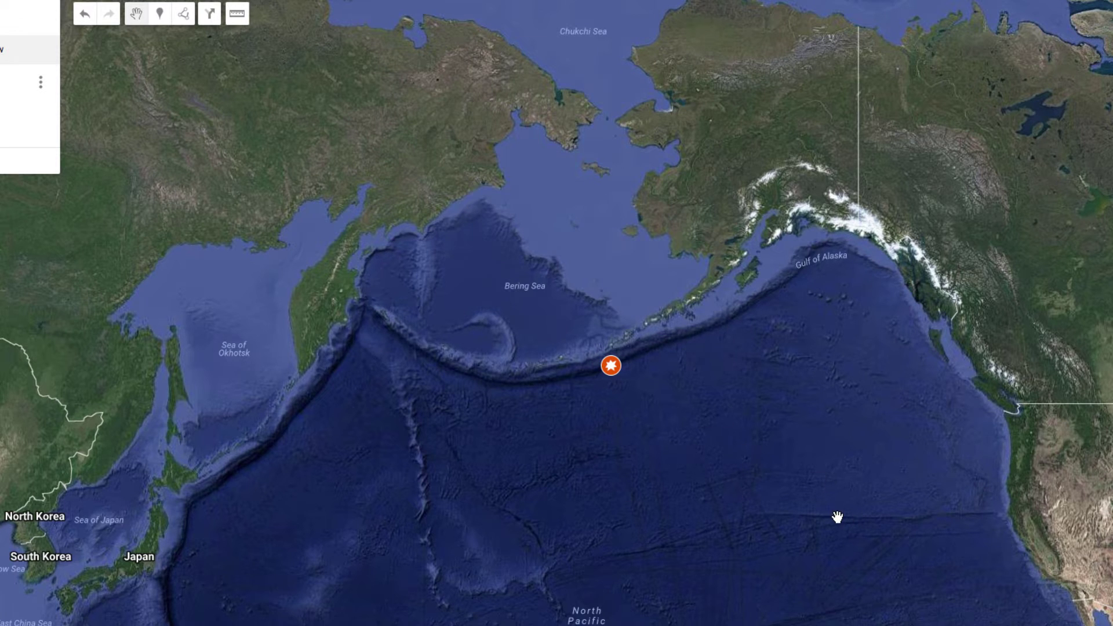
{"action": "left_click_drag", "start_coordinate": [838, 517], "coordinate": [840, 486]}
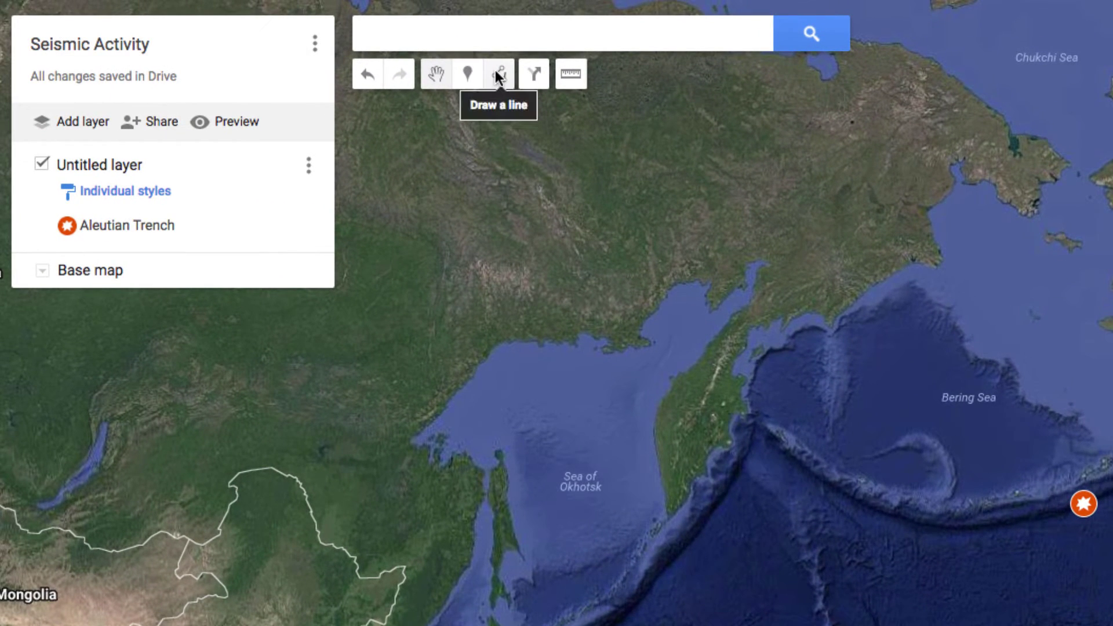
Draw a five-corner shape off northern Japan named 'Subduction Zone' with its oceanic-plate subduction description.
{"action": "left_click", "coordinate": [495, 70]}
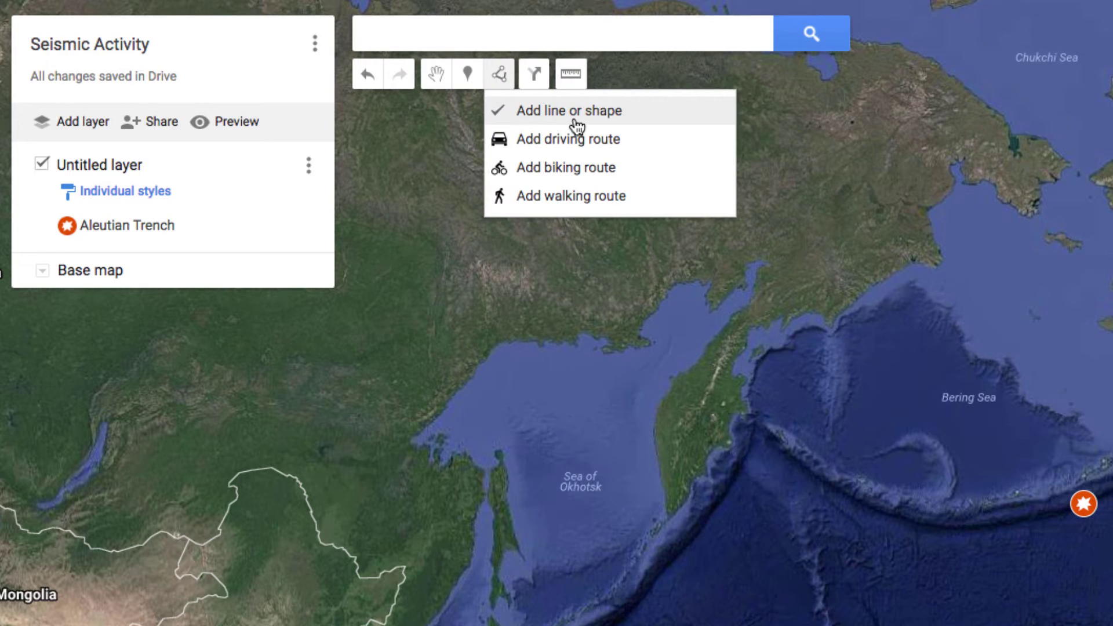
{"action": "left_click", "coordinate": [577, 125]}
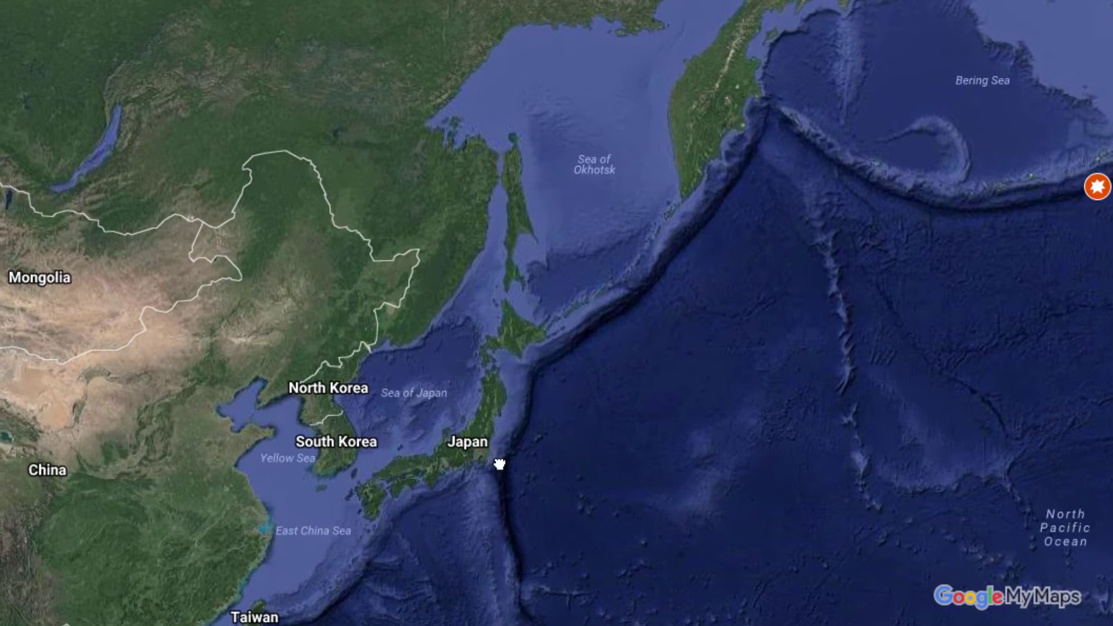
{"action": "left_click", "coordinate": [500, 462]}
{"action": "left_click", "coordinate": [591, 468]}
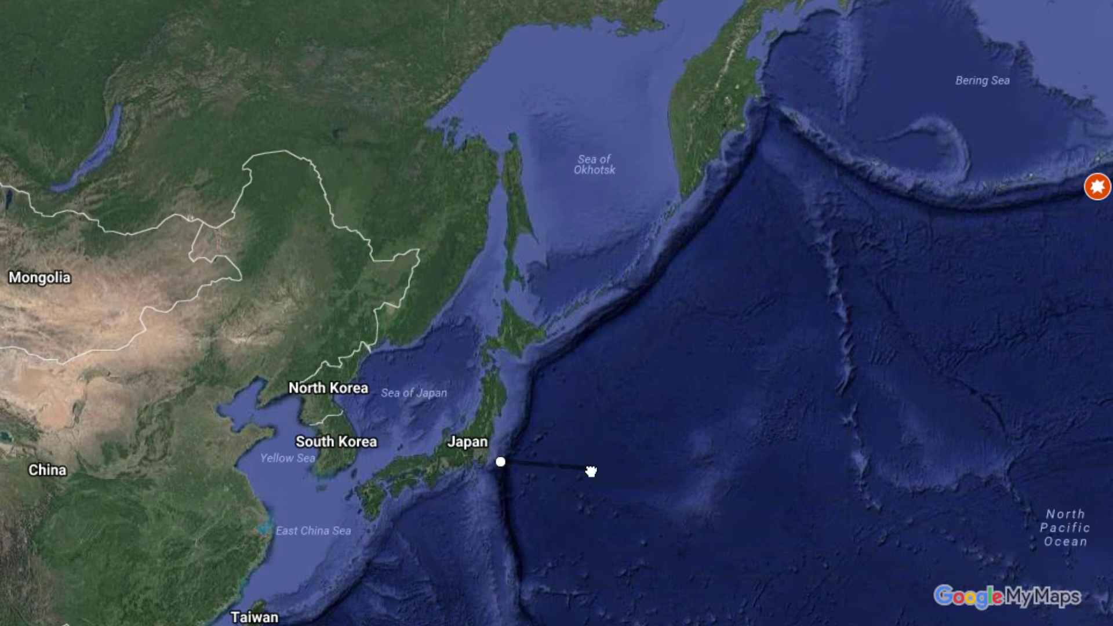
{"action": "left_click", "coordinate": [689, 314]}
{"action": "left_click", "coordinate": [590, 244]}
{"action": "left_click", "coordinate": [461, 338]}
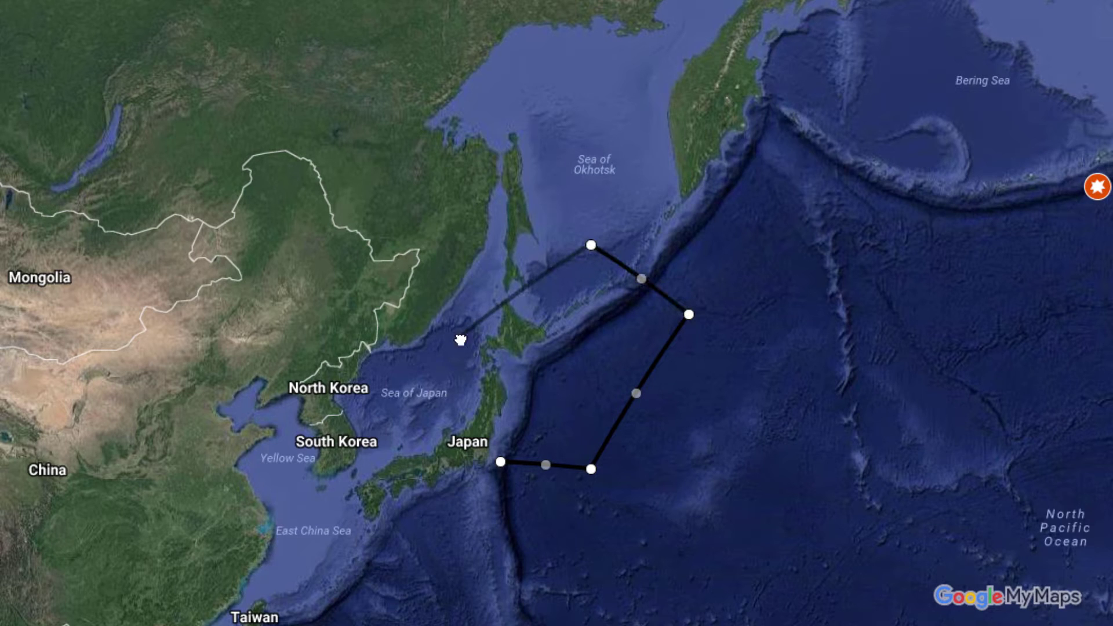
{"action": "left_click", "coordinate": [499, 462]}
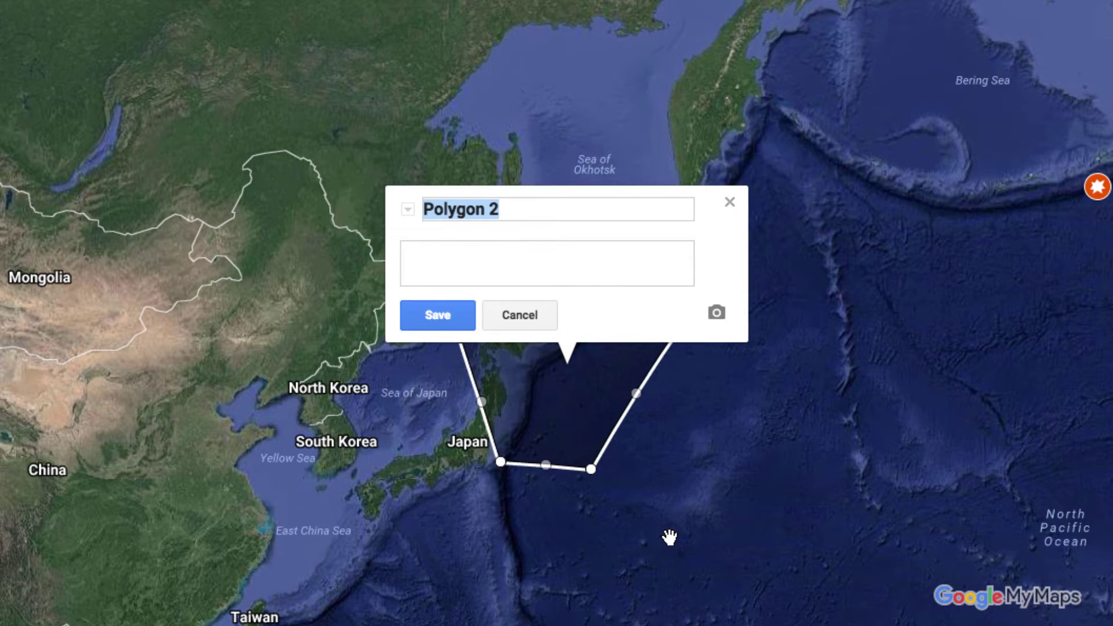
{"action": "type", "text": "Sub"}
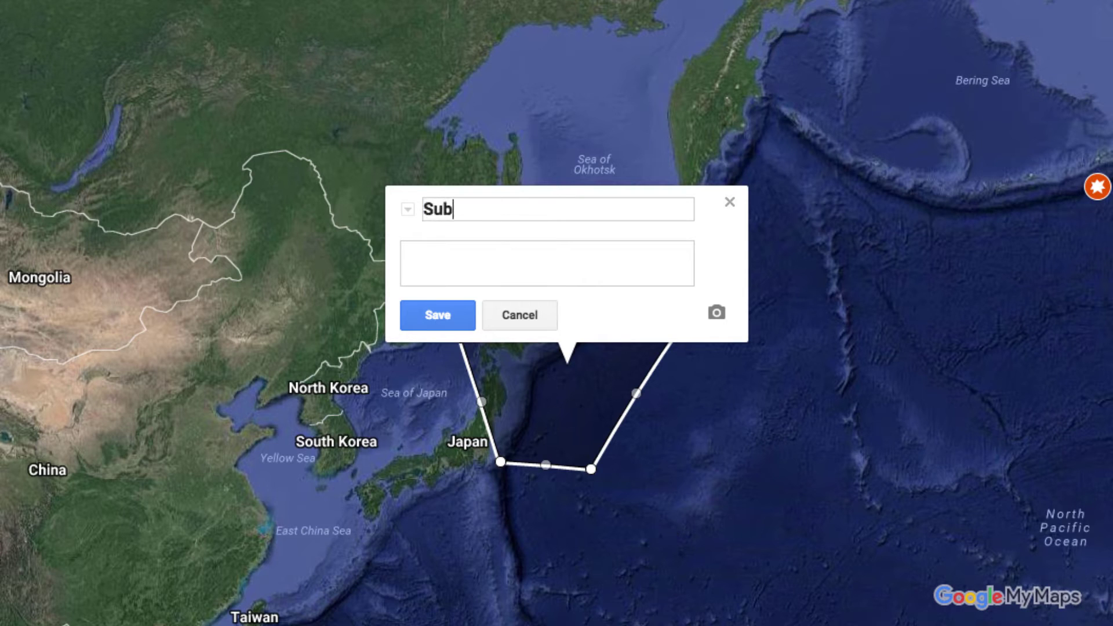
{"action": "type", "text": "duction Zone"}
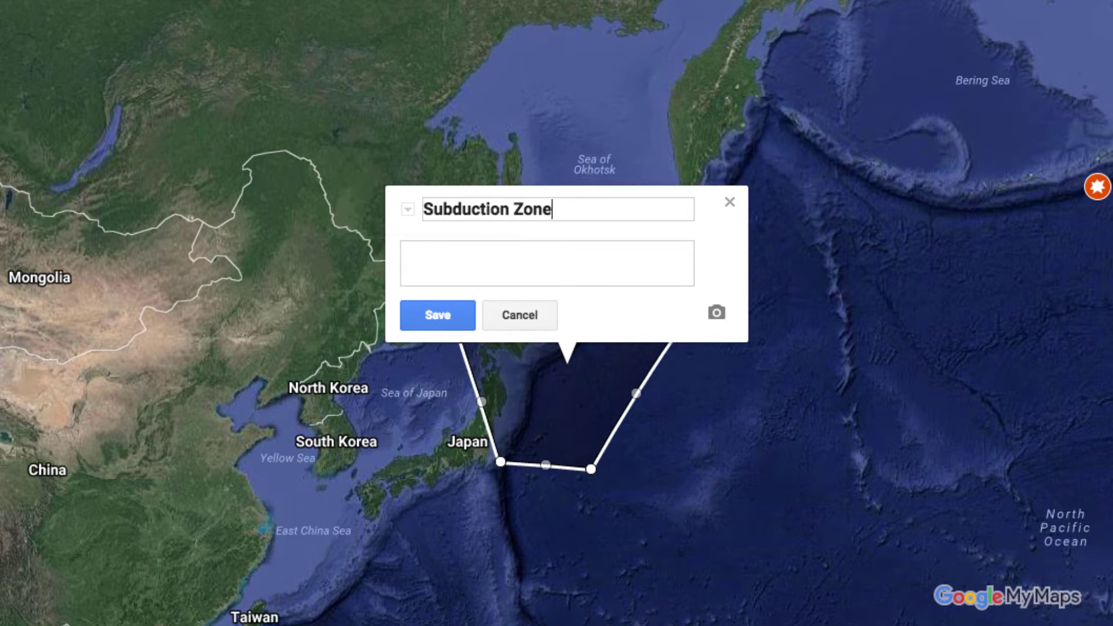
{"action": "type", "text": "Where an oceanic p"}
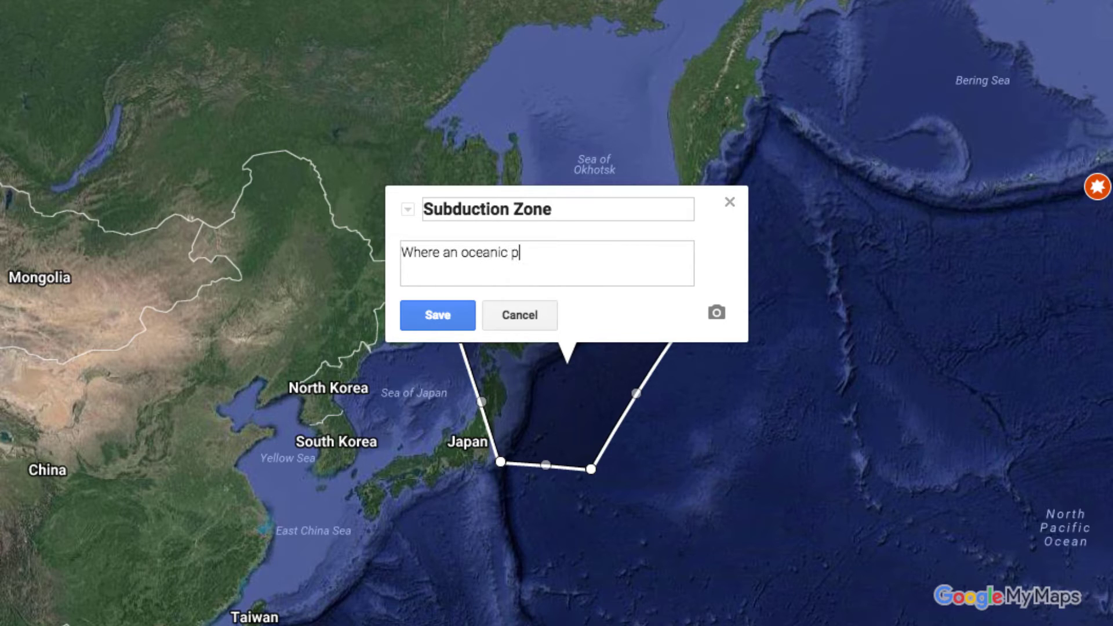
{"action": "type", "text": "late subducts under a c"}
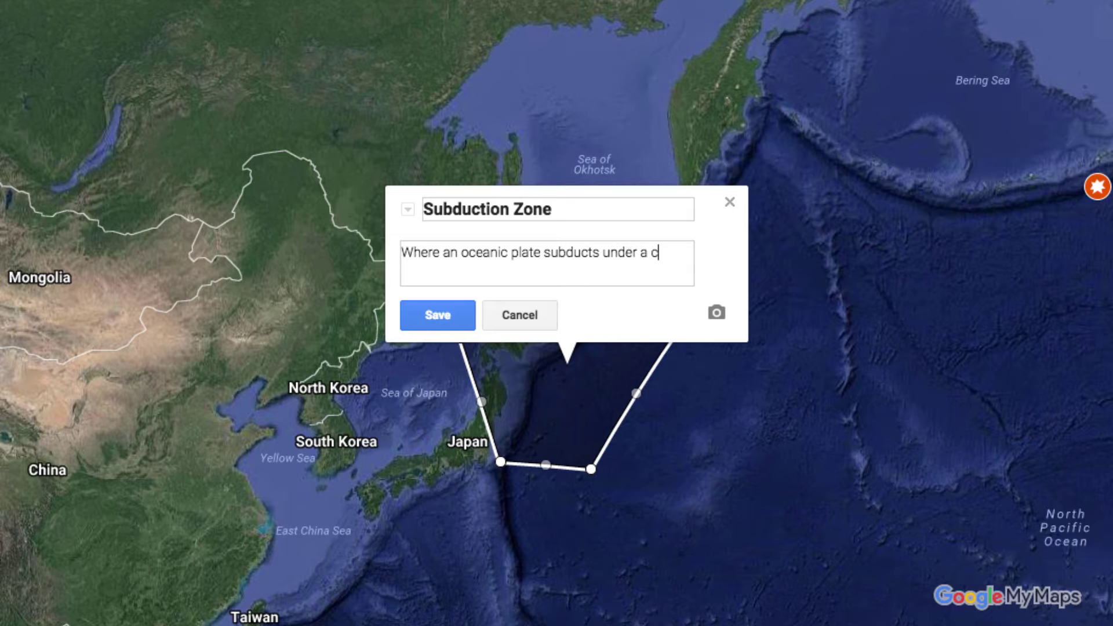
{"action": "type", "text": "ontinental plate."}
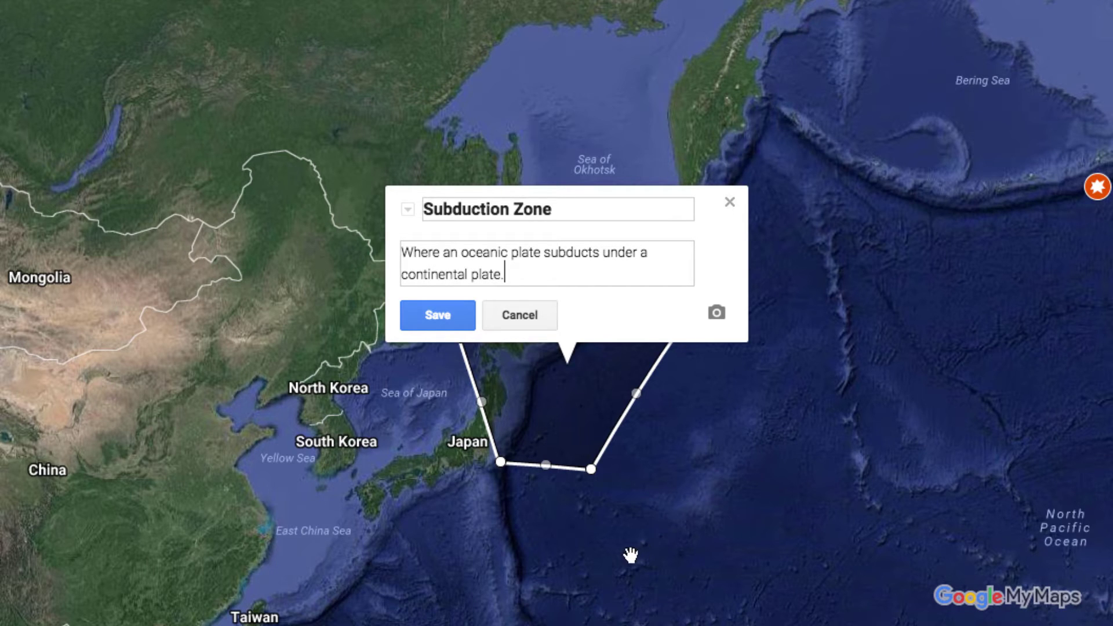
Save the Subduction Zone polygon with a more opaque purple fill and a thicker border.
{"action": "left_click", "coordinate": [457, 319]}
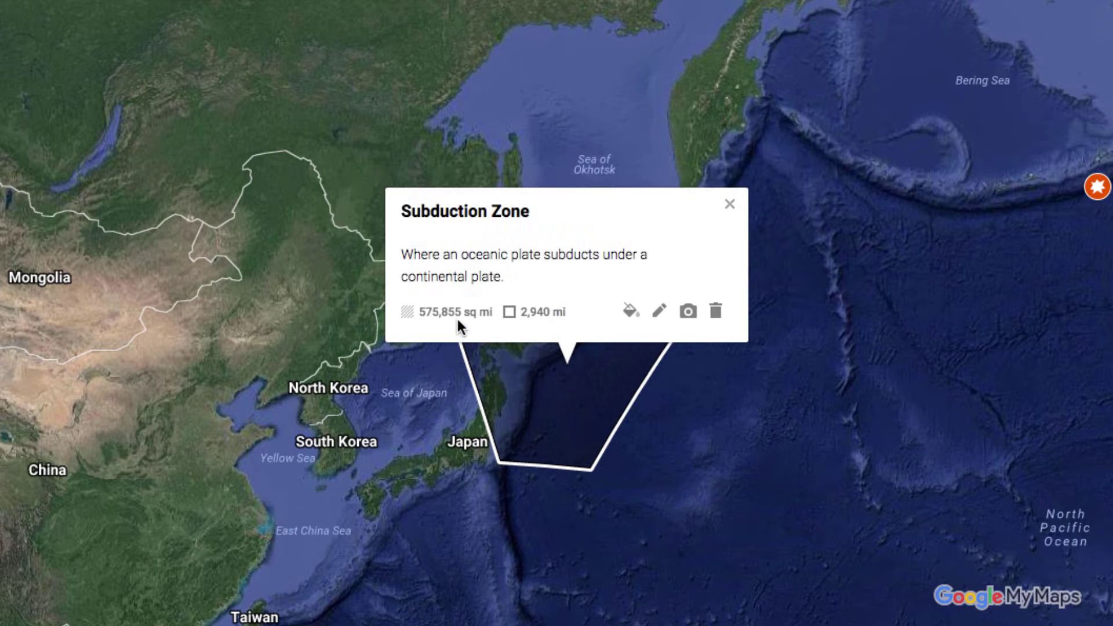
{"action": "left_click", "coordinate": [628, 313]}
{"action": "left_click", "coordinate": [688, 311]}
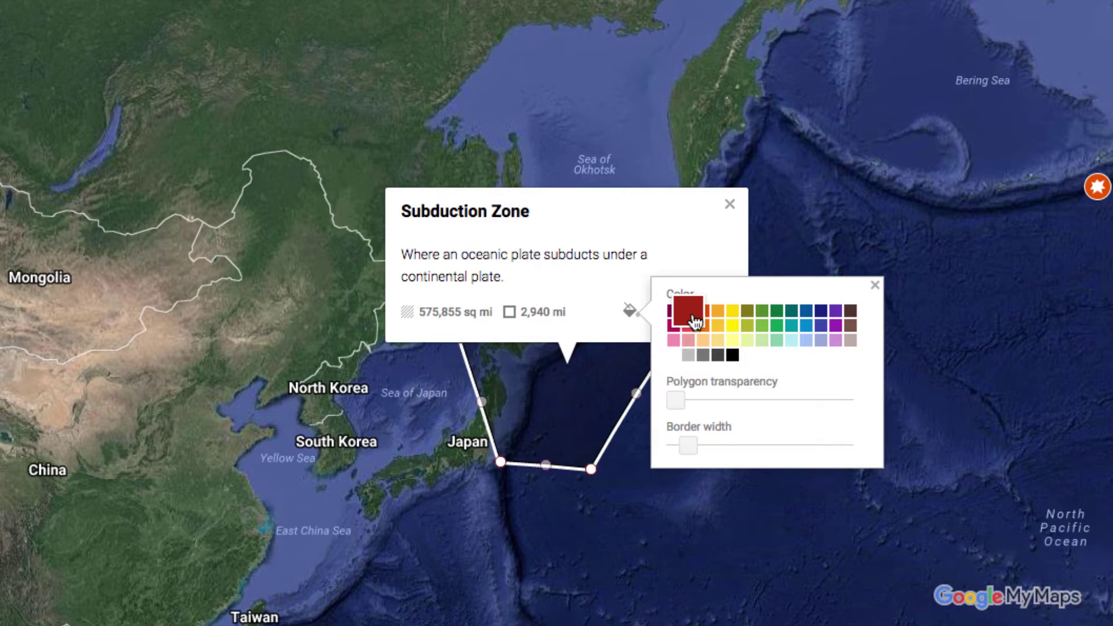
{"action": "left_click", "coordinate": [835, 325]}
{"action": "left_click_drag", "start_coordinate": [675, 400], "coordinate": [760, 400]}
{"action": "left_click_drag", "start_coordinate": [691, 446], "coordinate": [756, 443]}
{"action": "key", "text": "Escape"}
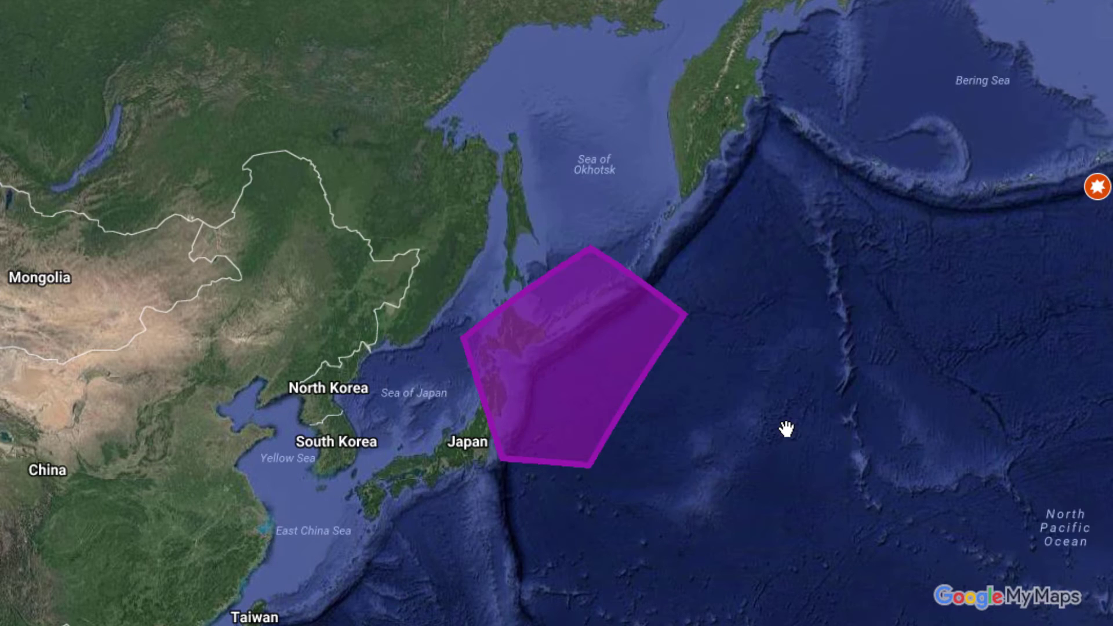
{"action": "left_click", "coordinate": [629, 400]}
{"action": "left_click", "coordinate": [761, 419]}
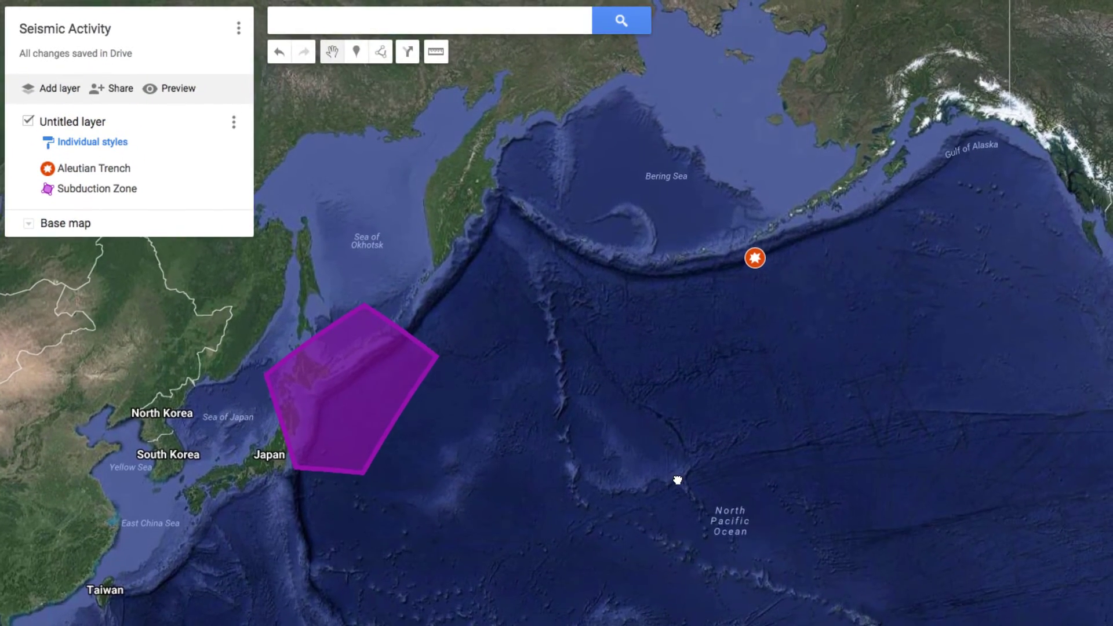
{"action": "left_click_drag", "start_coordinate": [678, 481], "coordinate": [876, 547]}
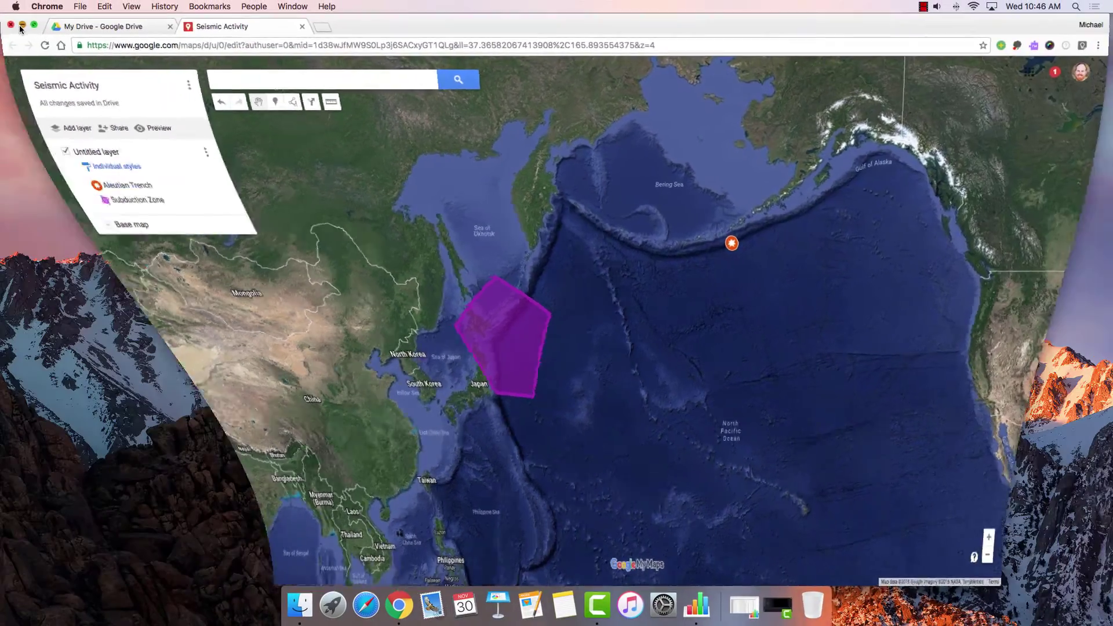
{"action": "key", "text": "super+m"}
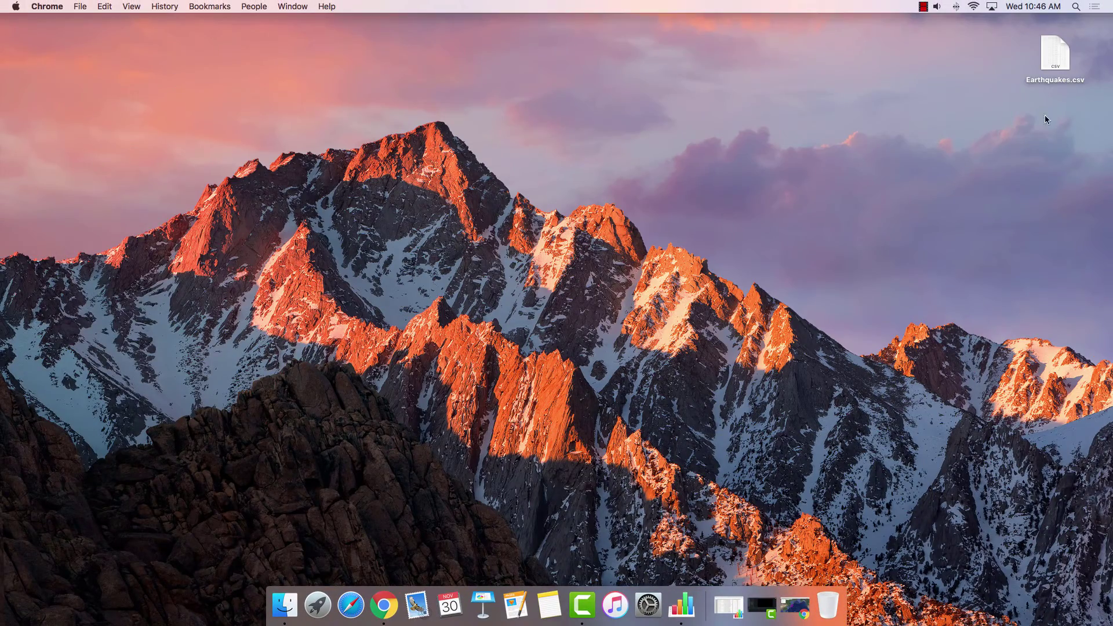
{"action": "left_click", "coordinate": [729, 606]}
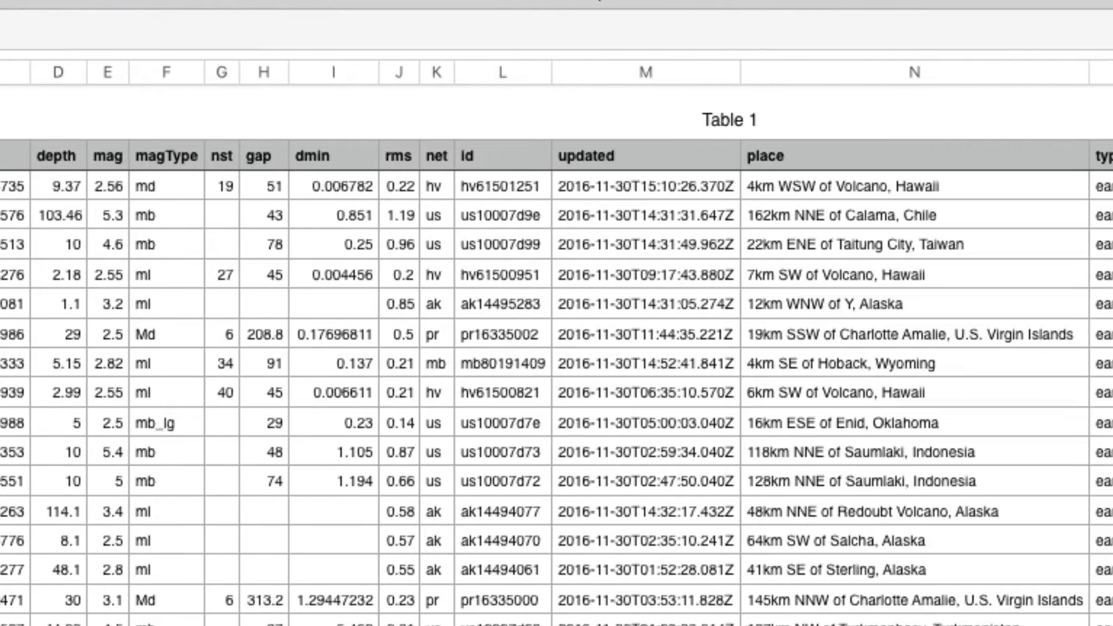
{"action": "scroll", "coordinate": [557, 348], "scroll_direction": "down", "scroll_amount": 15}
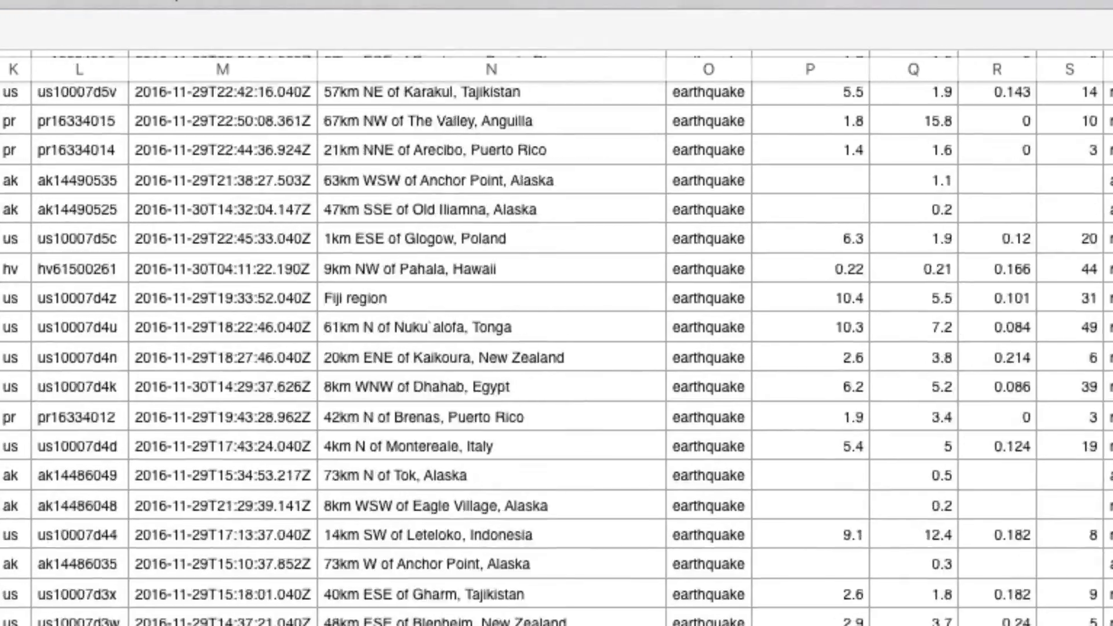
{"action": "scroll", "coordinate": [557, 347], "scroll_direction": "up", "scroll_amount": 15}
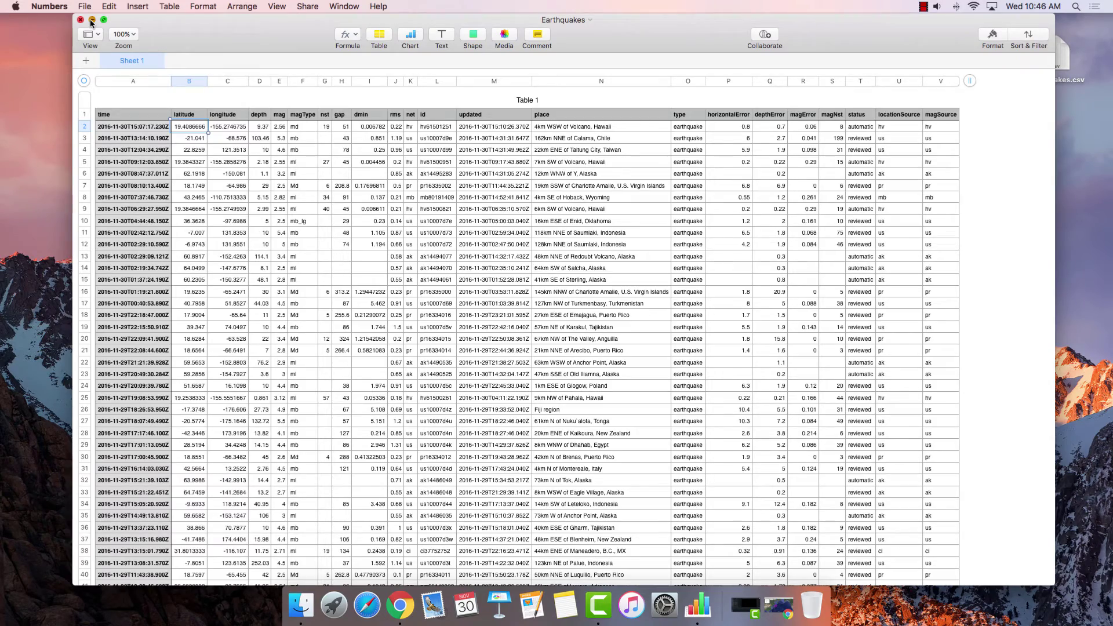
{"action": "left_click", "coordinate": [91, 20]}
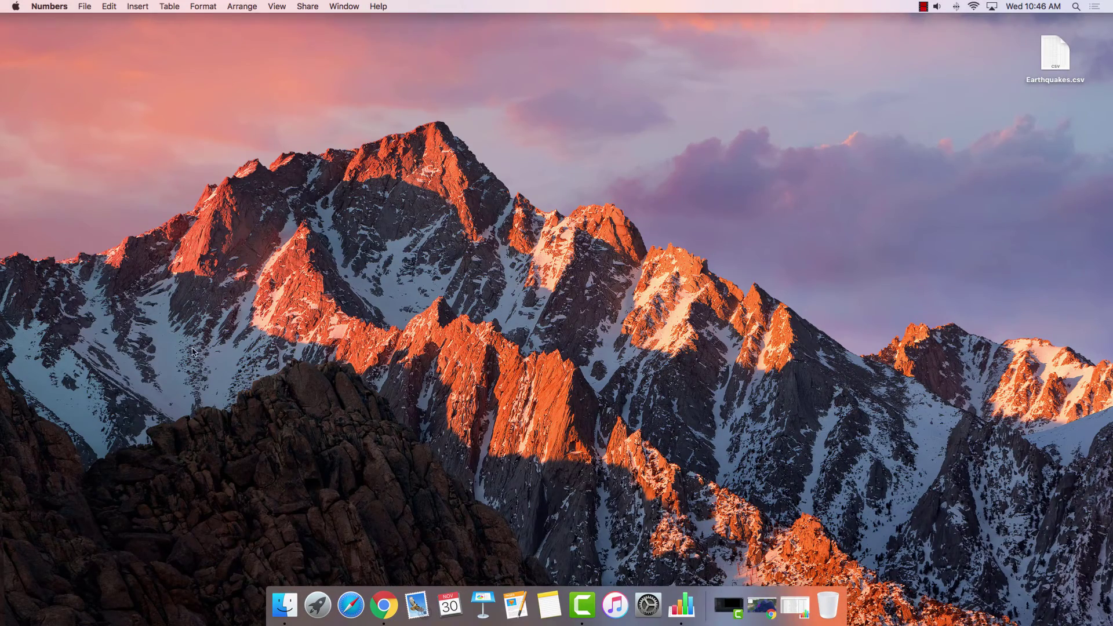
{"action": "left_click", "coordinate": [384, 605]}
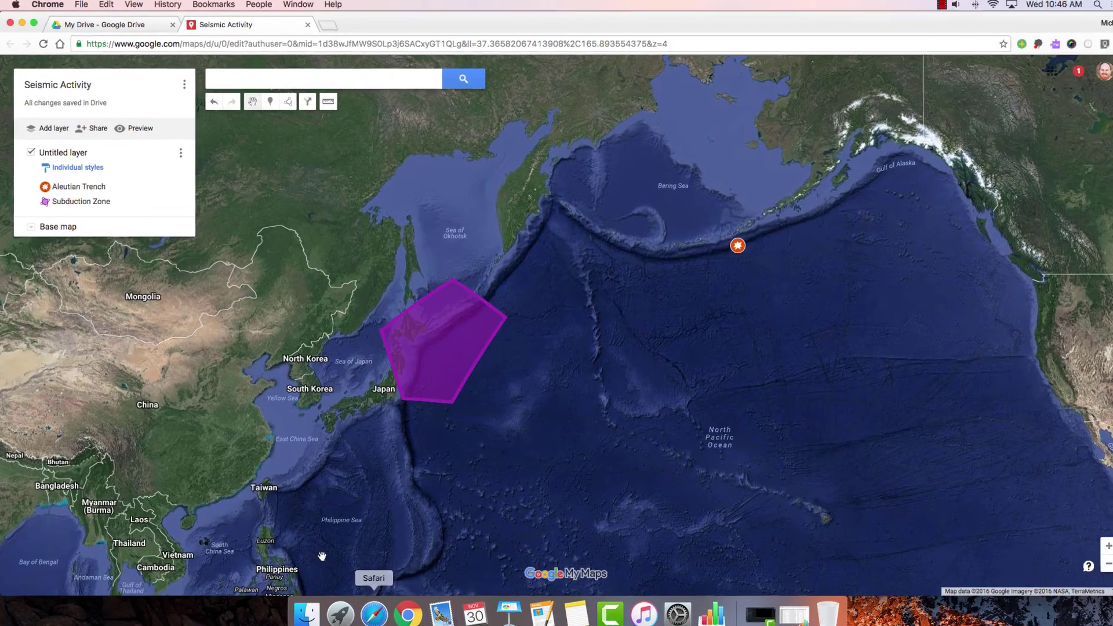
Add a new layer and import Earthquakes.csv from the Desktop into it.
{"action": "left_click", "coordinate": [51, 129]}
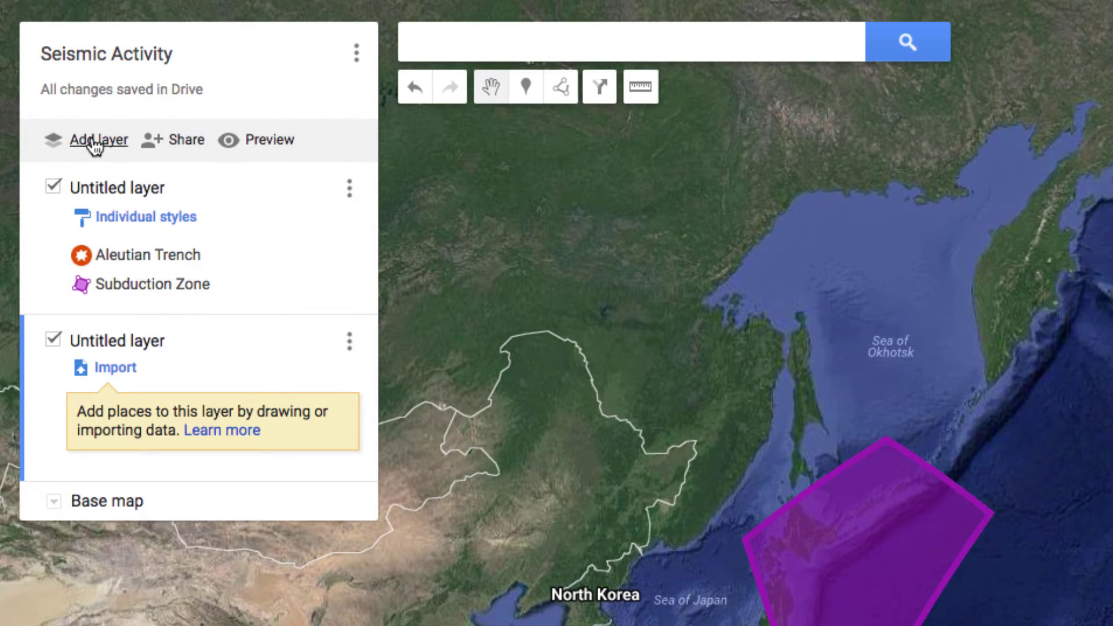
{"action": "left_click", "coordinate": [119, 368]}
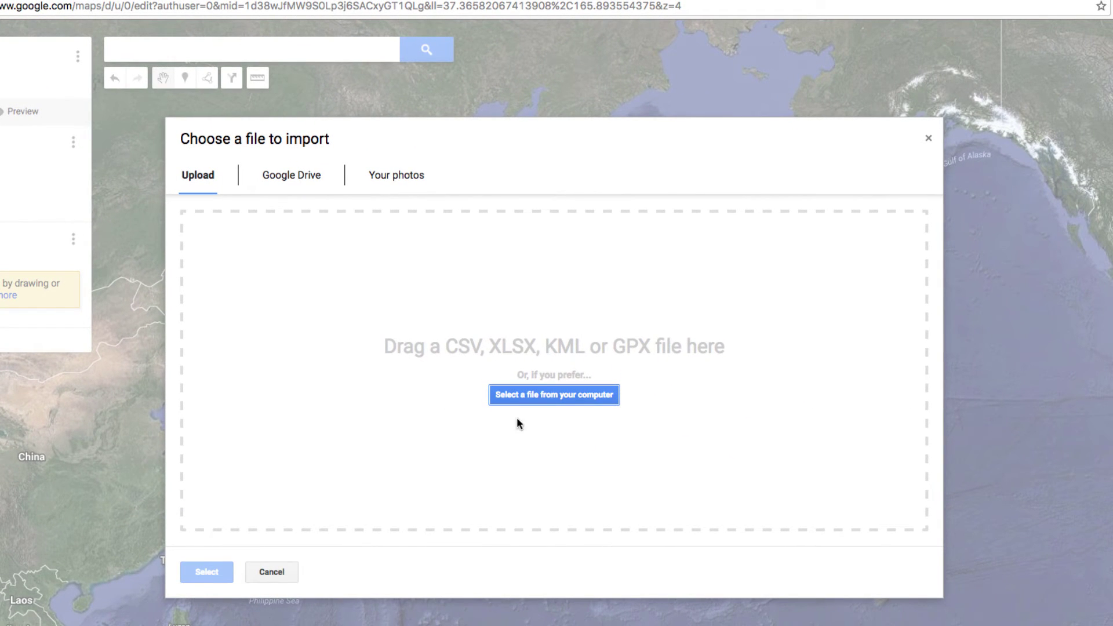
{"action": "left_click", "coordinate": [562, 394]}
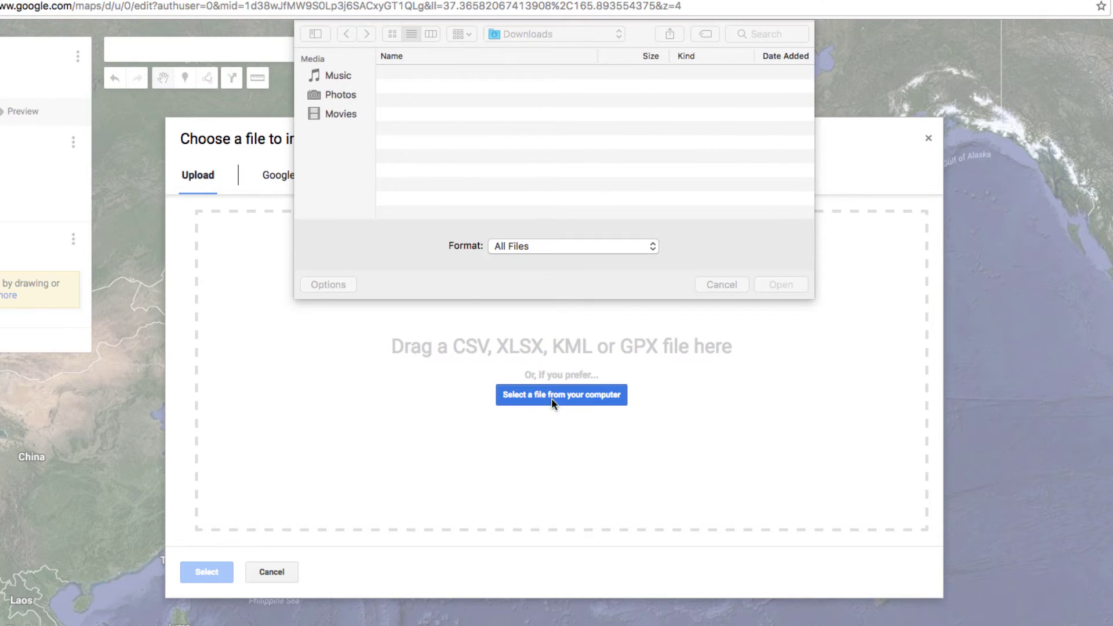
{"action": "left_click", "coordinate": [342, 192]}
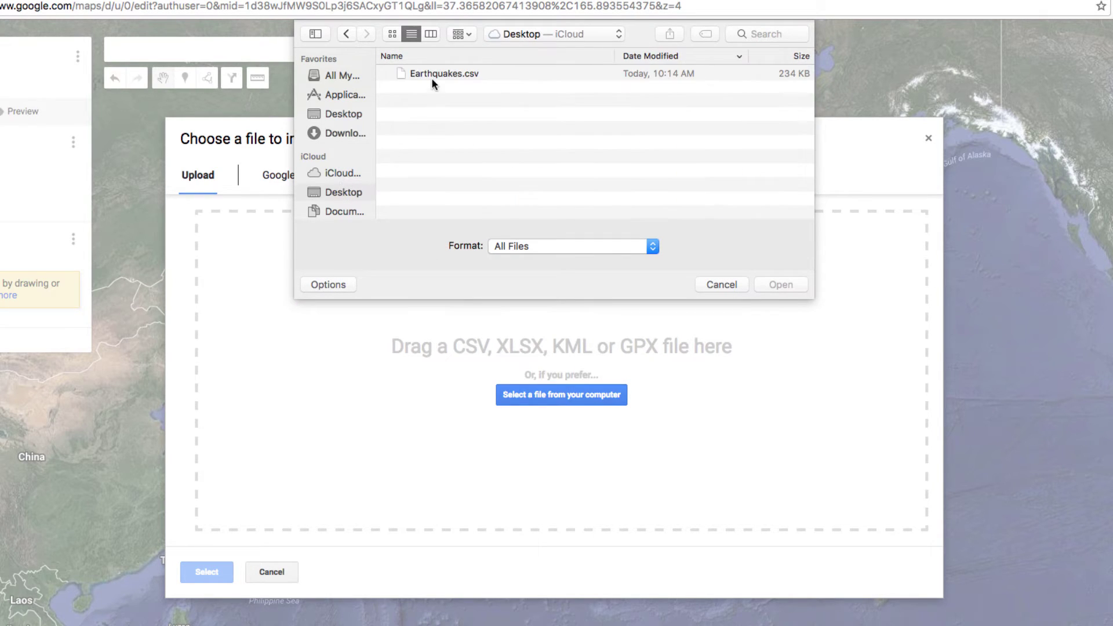
{"action": "double_click", "coordinate": [432, 74]}
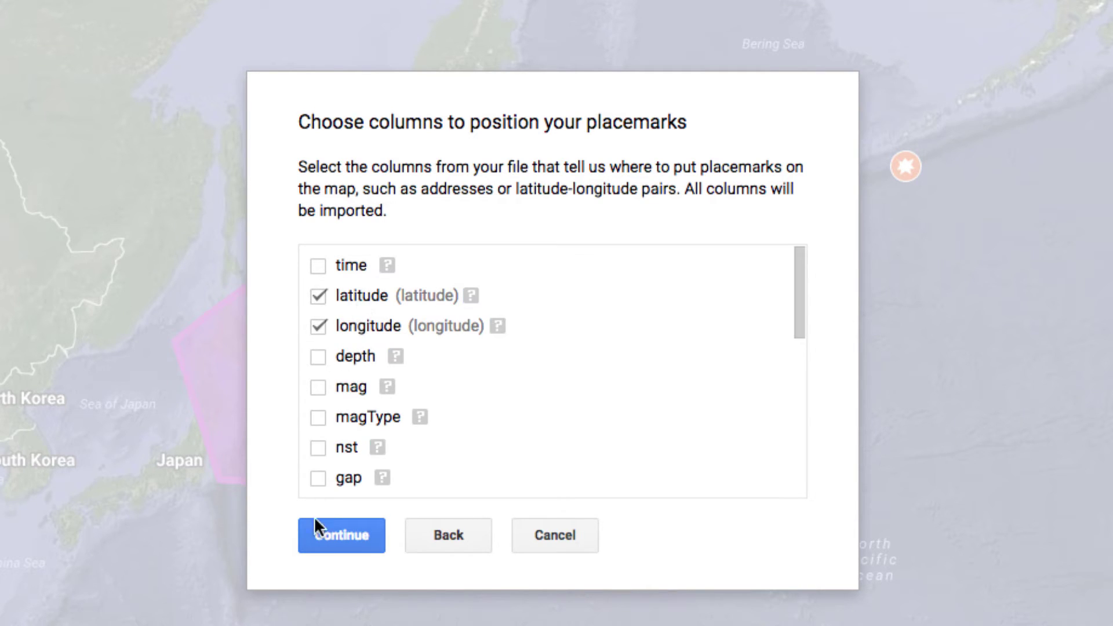
Position the earthquakes by latitude and longitude, title them by mag, and finish the import.
{"action": "left_click", "coordinate": [322, 537]}
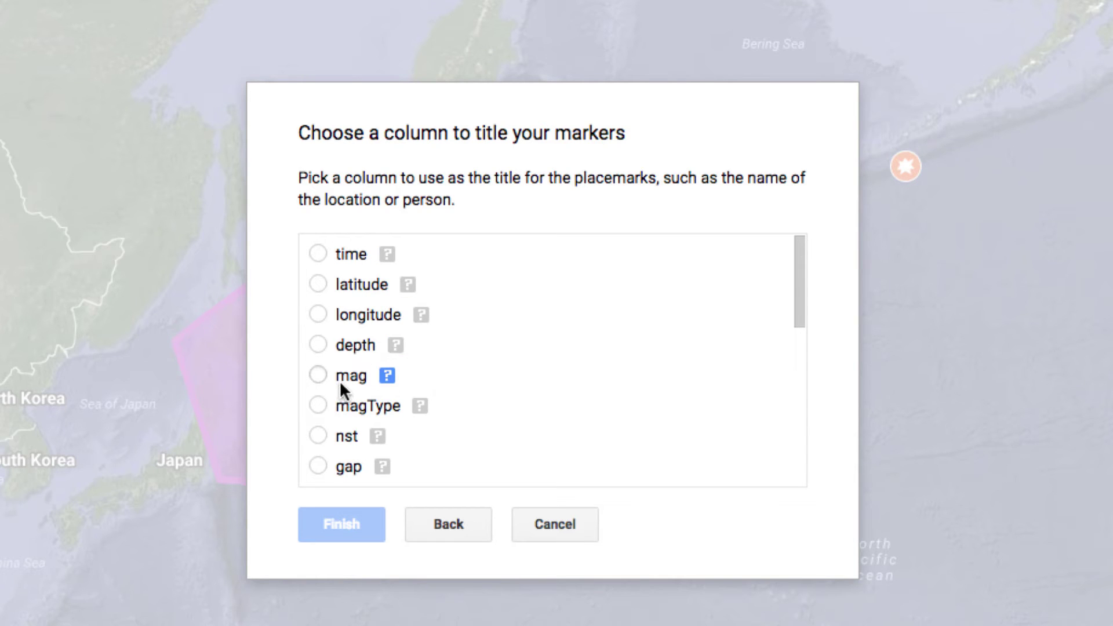
{"action": "left_click", "coordinate": [318, 375]}
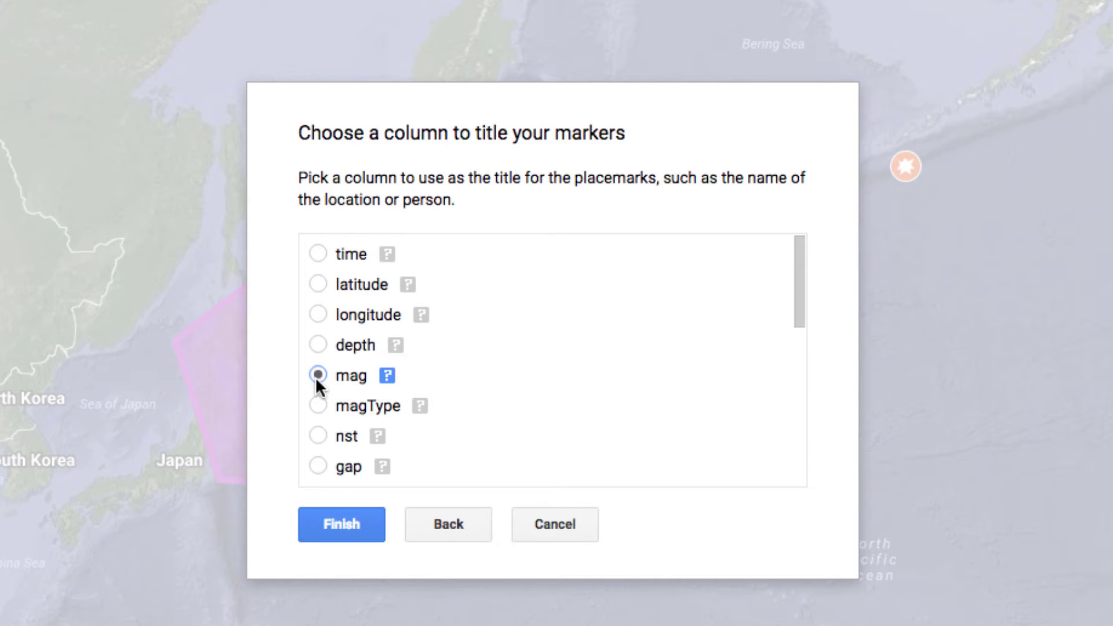
{"action": "left_click", "coordinate": [322, 526]}
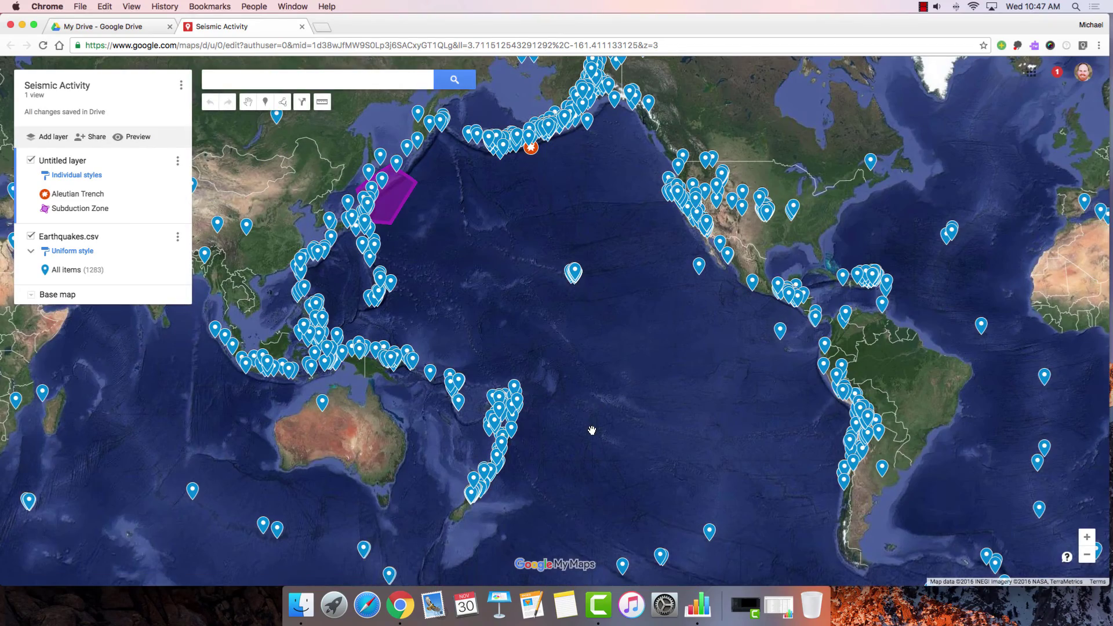
{"action": "left_click_drag", "start_coordinate": [592, 431], "coordinate": [683, 448]}
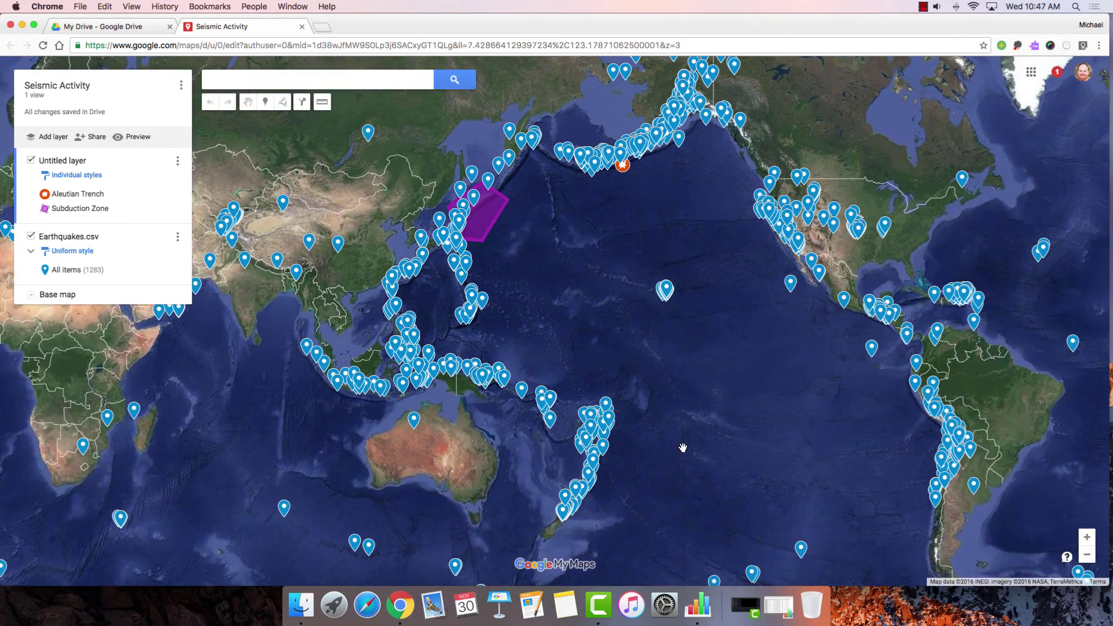
{"action": "left_click", "coordinate": [589, 474]}
{"action": "scroll", "coordinate": [603, 344], "scroll_direction": "down", "scroll_amount": 1}
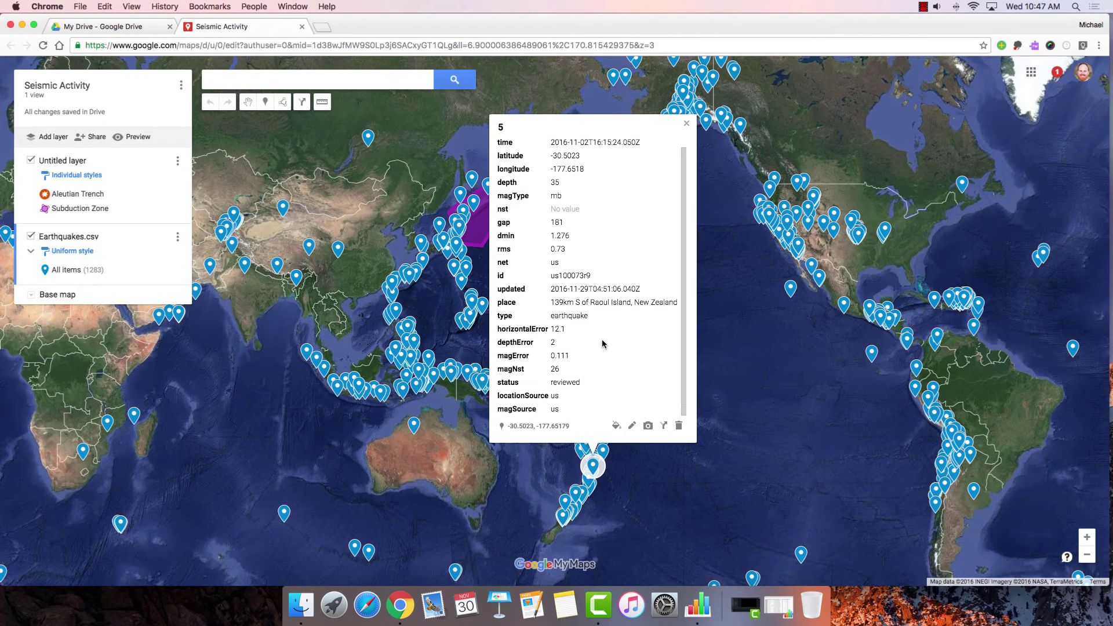
{"action": "scroll", "coordinate": [600, 342], "scroll_direction": "up", "scroll_amount": 1}
{"action": "scroll", "coordinate": [600, 342], "scroll_direction": "down", "scroll_amount": 1}
{"action": "left_click", "coordinate": [774, 470]}
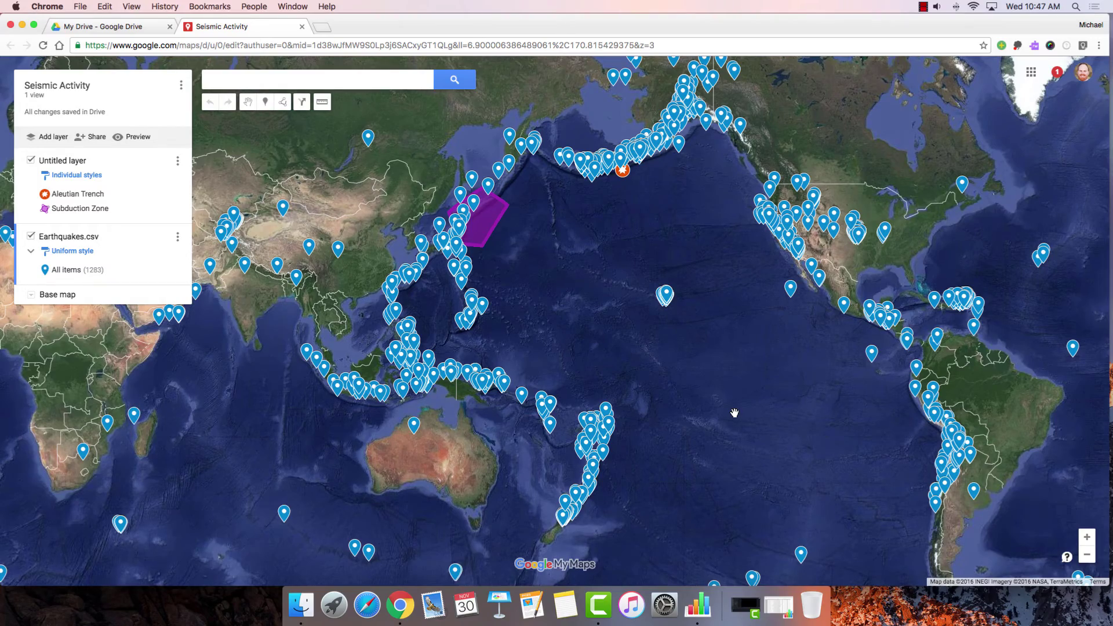
{"action": "left_click_drag", "start_coordinate": [734, 413], "coordinate": [440, 361]}
{"action": "left_click_drag", "start_coordinate": [781, 355], "coordinate": [924, 419]}
{"action": "left_click_drag", "start_coordinate": [652, 440], "coordinate": [722, 424]}
{"action": "mouse_move", "coordinate": [628, 421]}
{"action": "left_mouse_down"}
{"action": "mouse_move", "coordinate": [703, 441]}
{"action": "mouse_move", "coordinate": [628, 400]}
{"action": "left_mouse_up"}
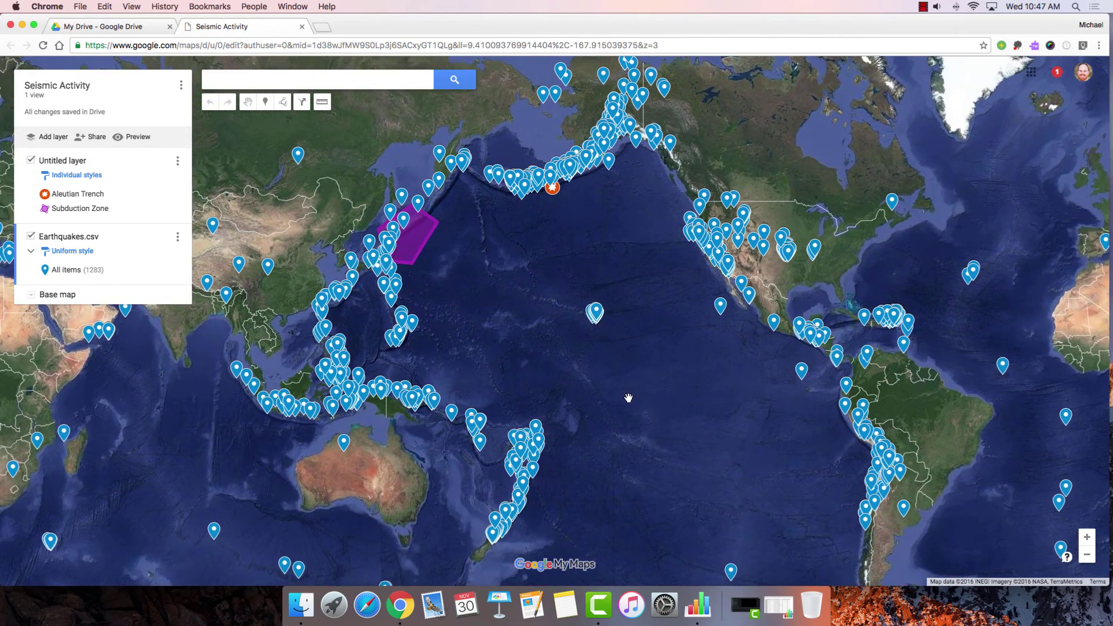
Load classroom.google.com in a new tab and start a blank Science Class assignment.
{"action": "left_click", "coordinate": [324, 27]}
{"action": "type", "text": "c"}
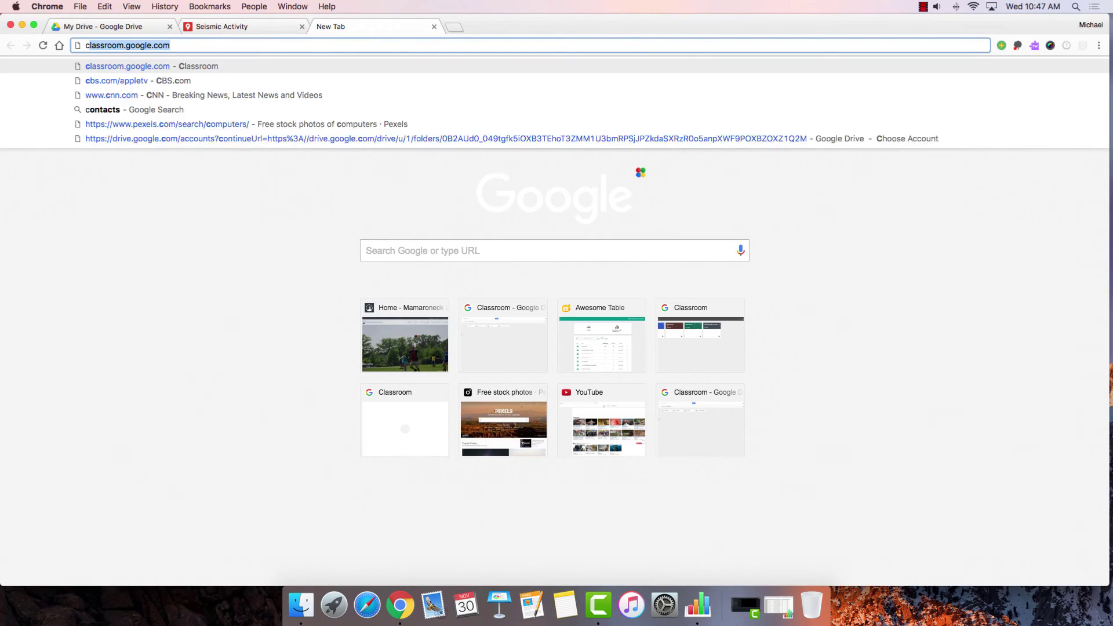
{"action": "type", "text": "la"}
{"action": "key", "text": "Return"}
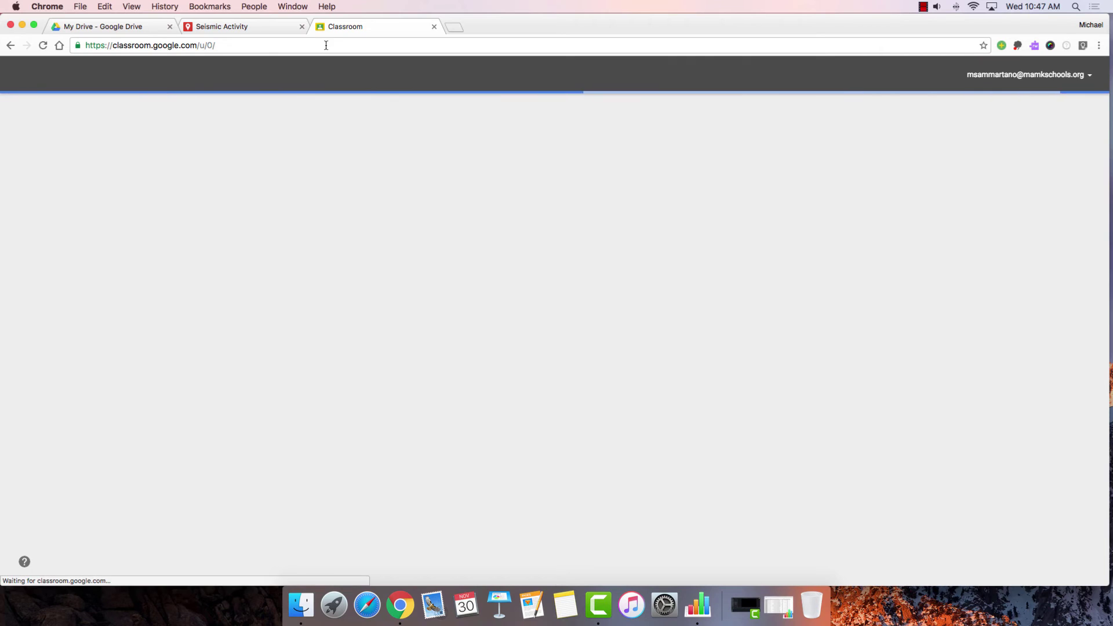
{"action": "left_click", "coordinate": [47, 132]}
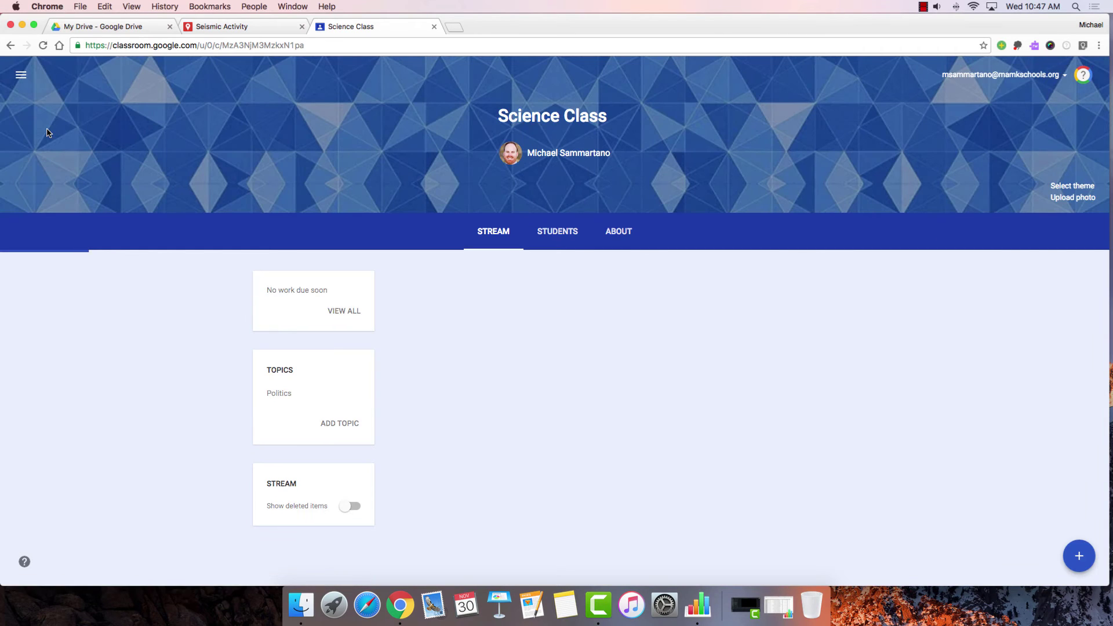
{"action": "mouse_move", "coordinate": [1075, 553]}
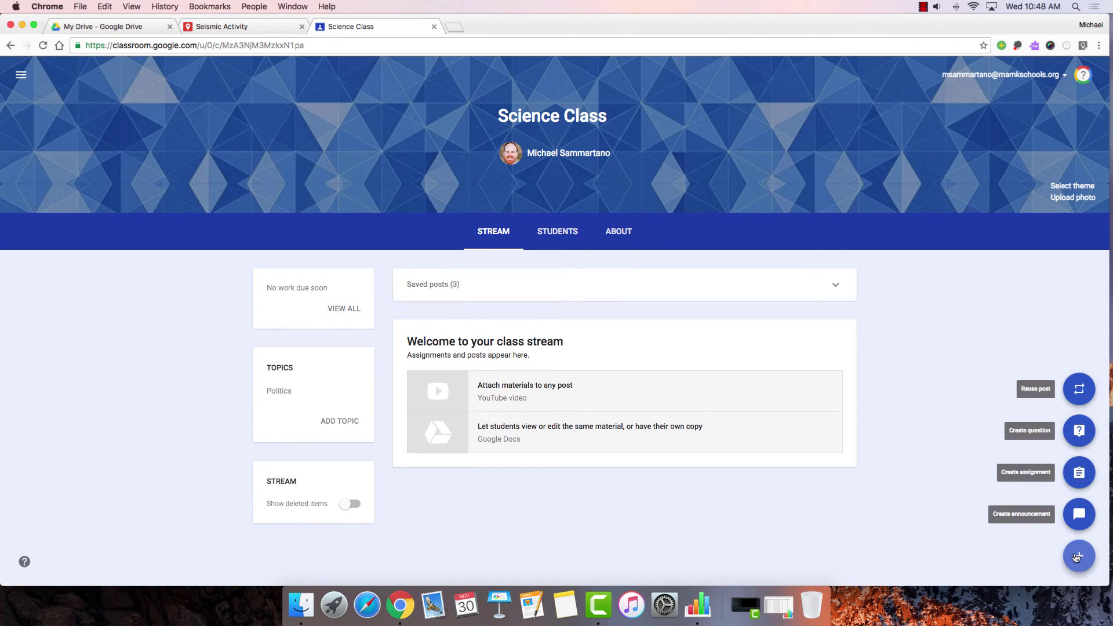
{"action": "left_click", "coordinate": [1079, 471]}
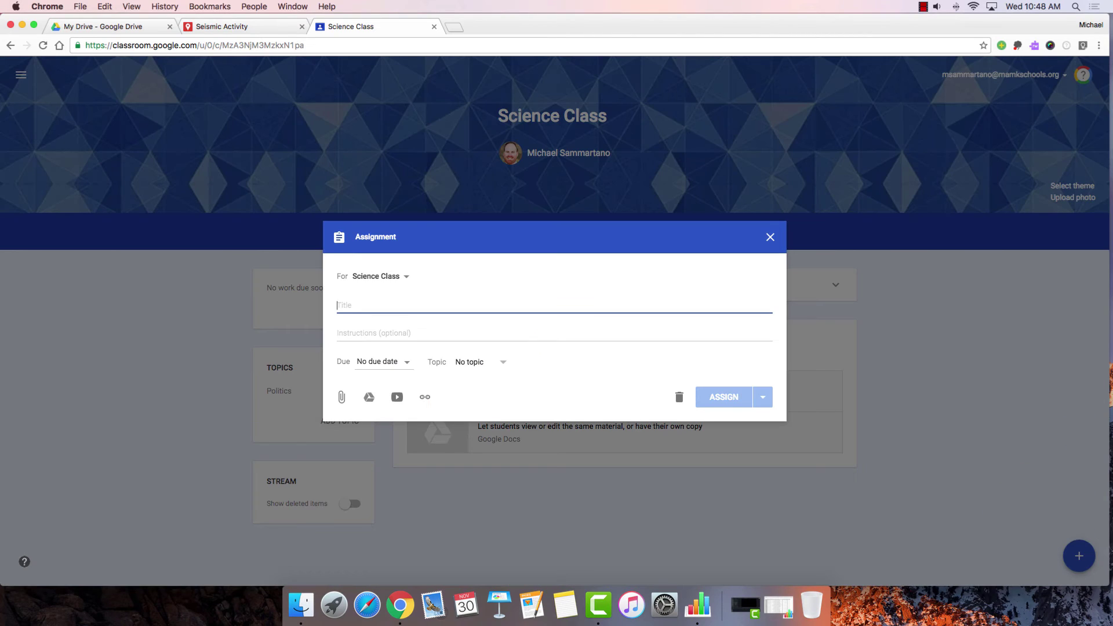
Title the assignment 'Seismic Activity Map' and bring up the Google Drive file picker.
{"action": "type", "text": "Seismic Activity Map"}
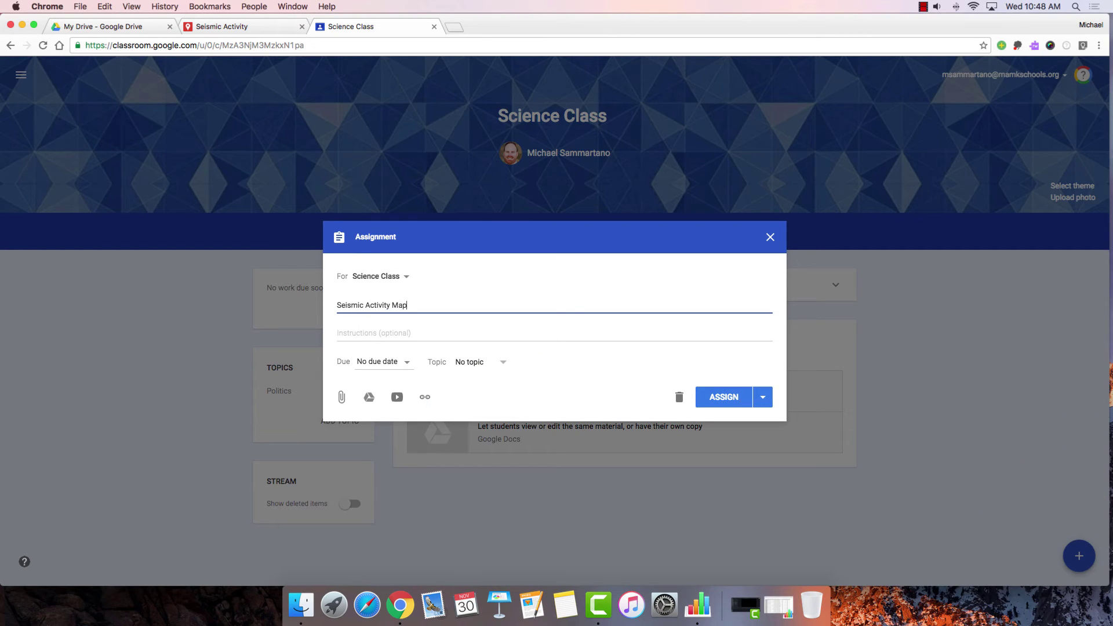
{"action": "left_click", "coordinate": [393, 334]}
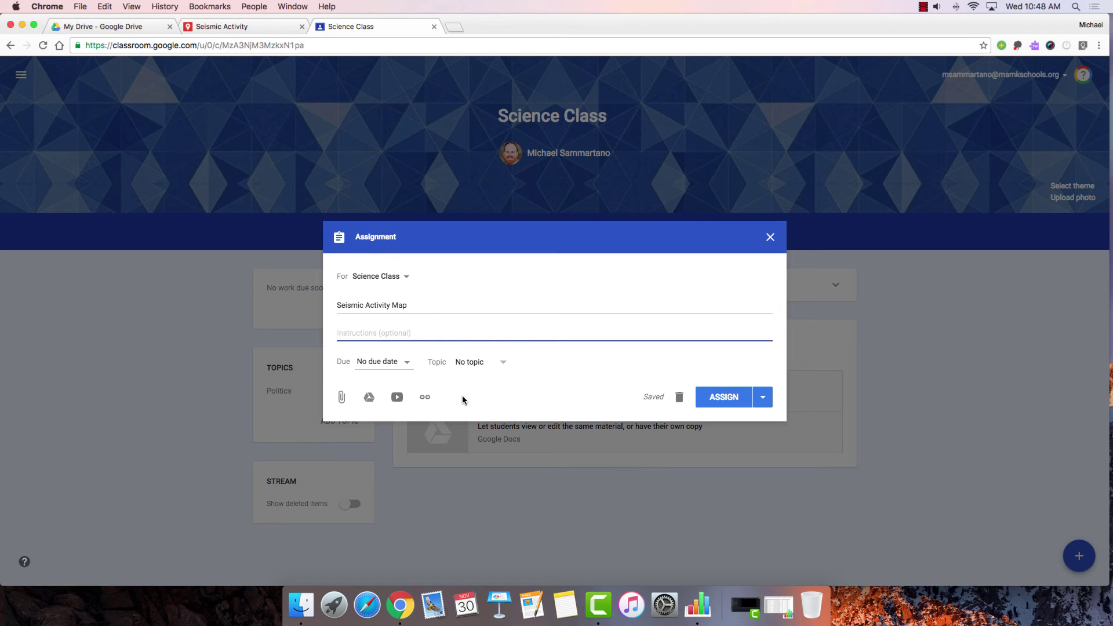
{"action": "left_click", "coordinate": [369, 397]}
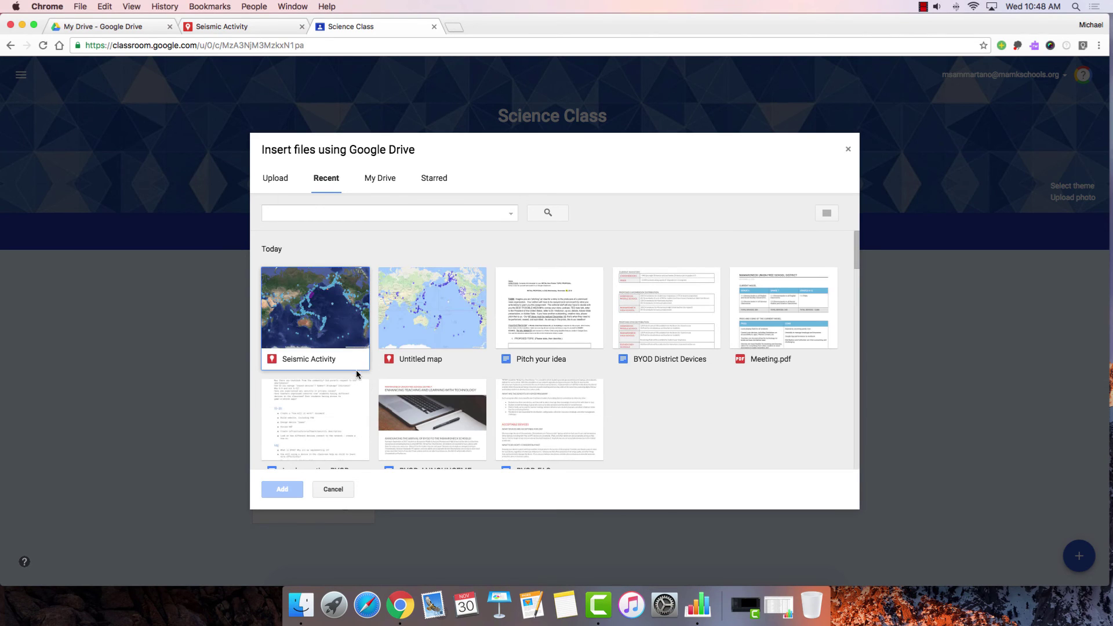
Attach the Seismic Activity map from the Drive picker's Recent files.
{"action": "left_click", "coordinate": [333, 325]}
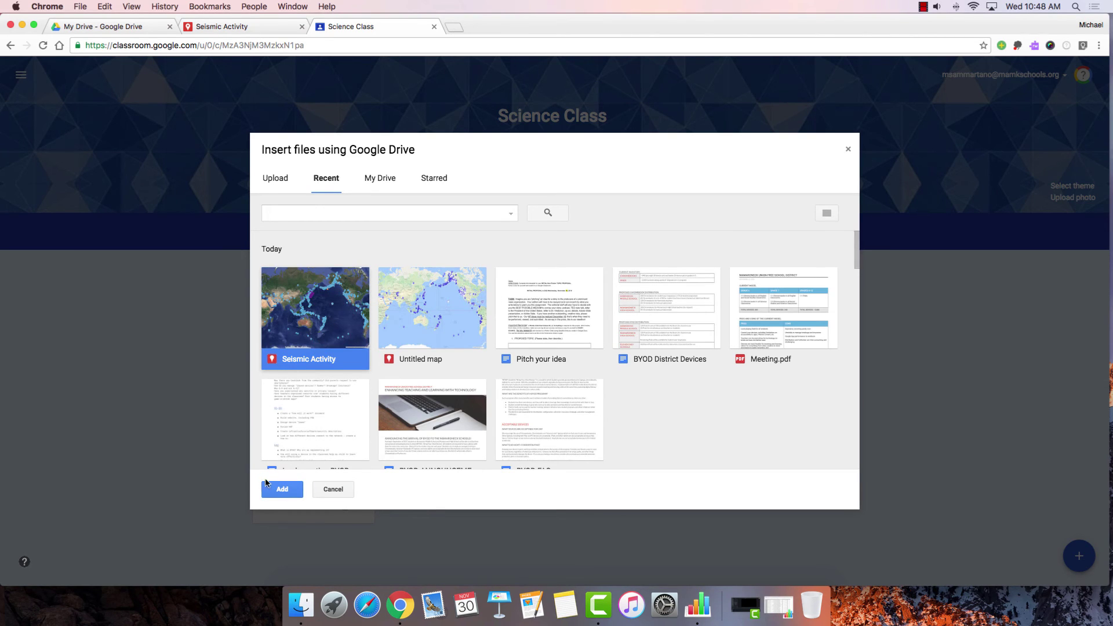
{"action": "left_click", "coordinate": [282, 490]}
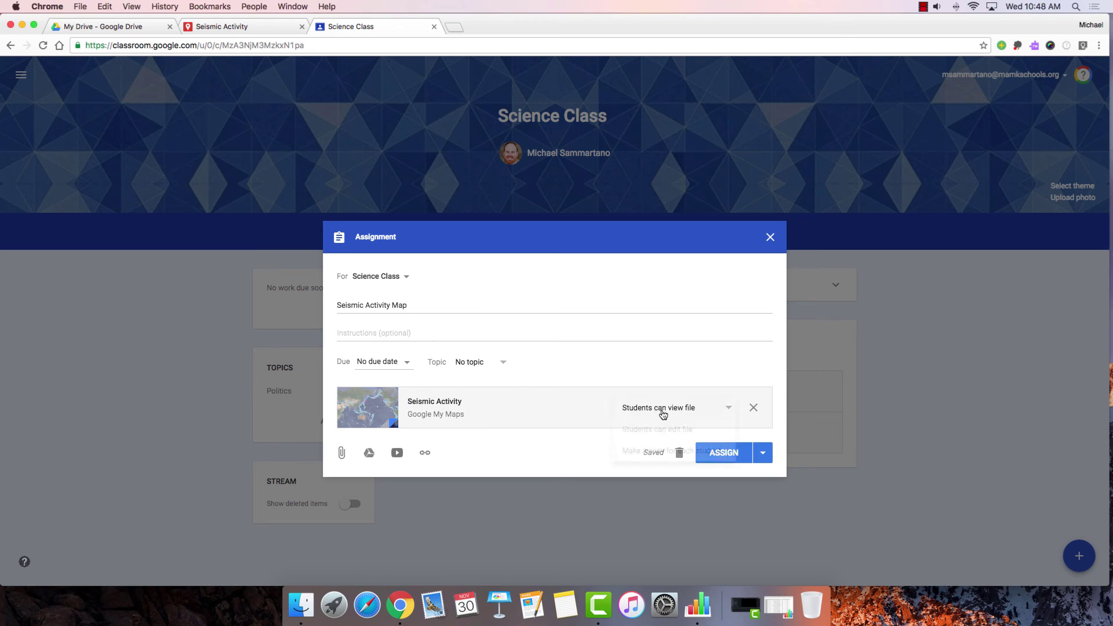
Set the attached map to 'Students can view file' and assign it to Science Class.
{"action": "left_click", "coordinate": [661, 414]}
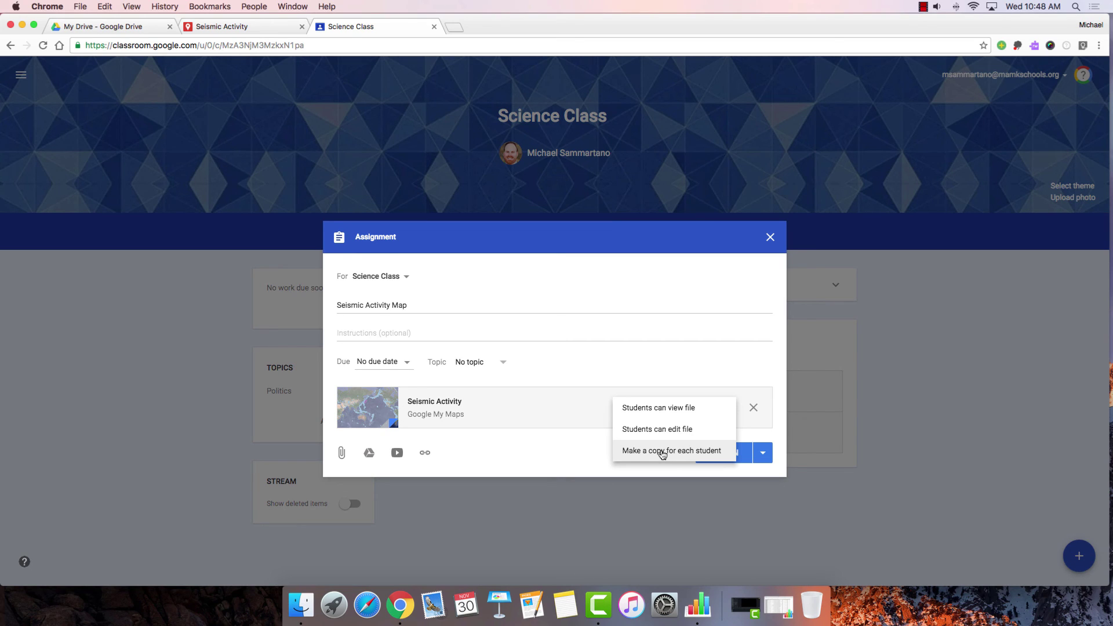
{"action": "left_click", "coordinate": [701, 407]}
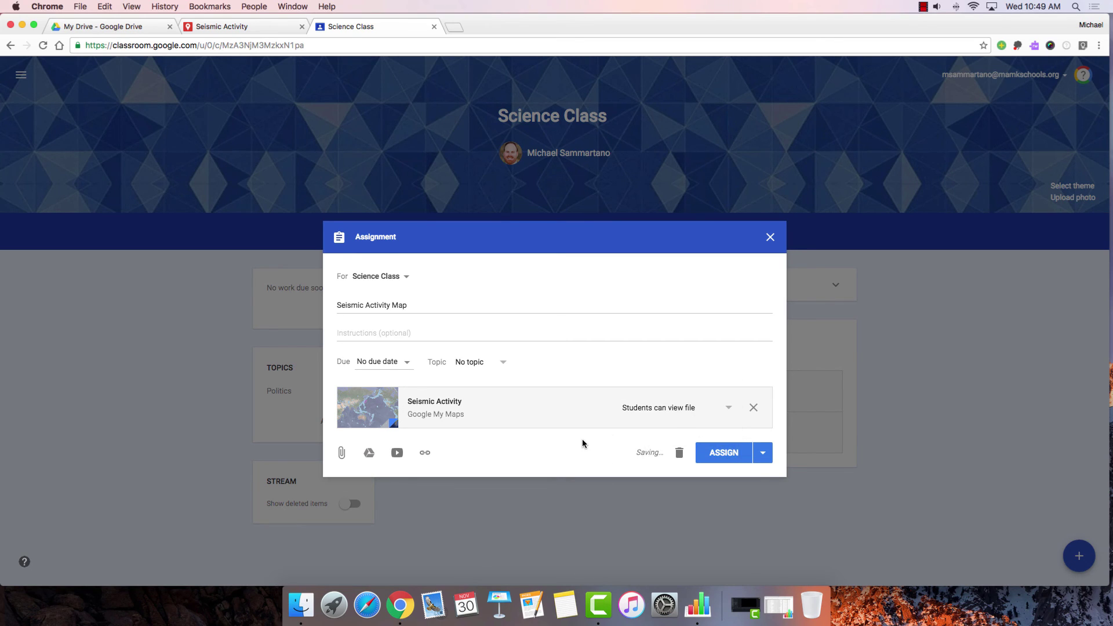
{"action": "left_click", "coordinate": [732, 454]}
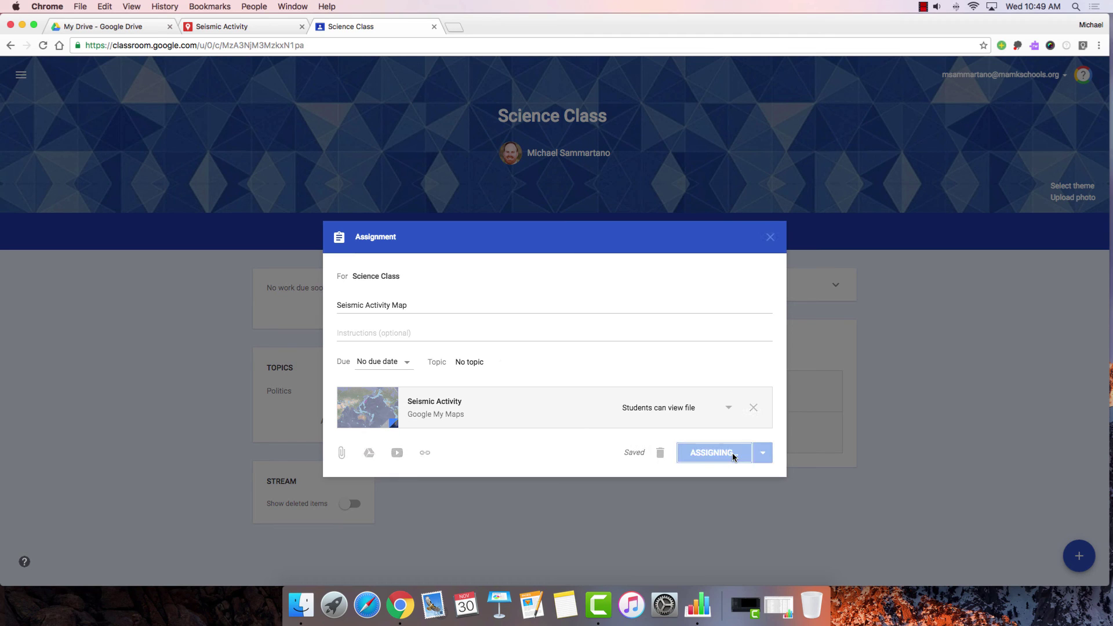